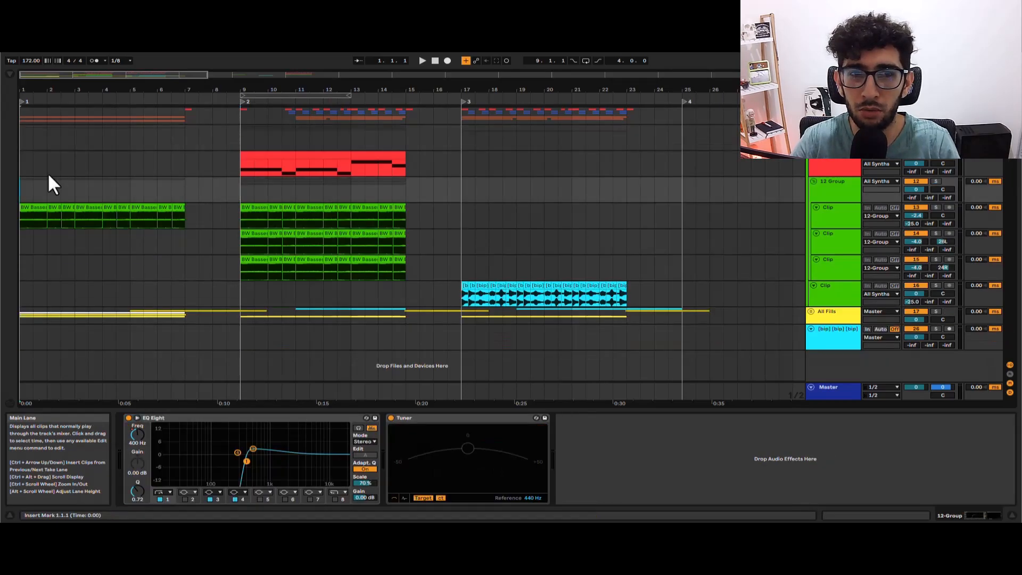
Play the arrangement from bar 1 to about bar 25 to hear all three sections
{"action": "key", "text": "space"}
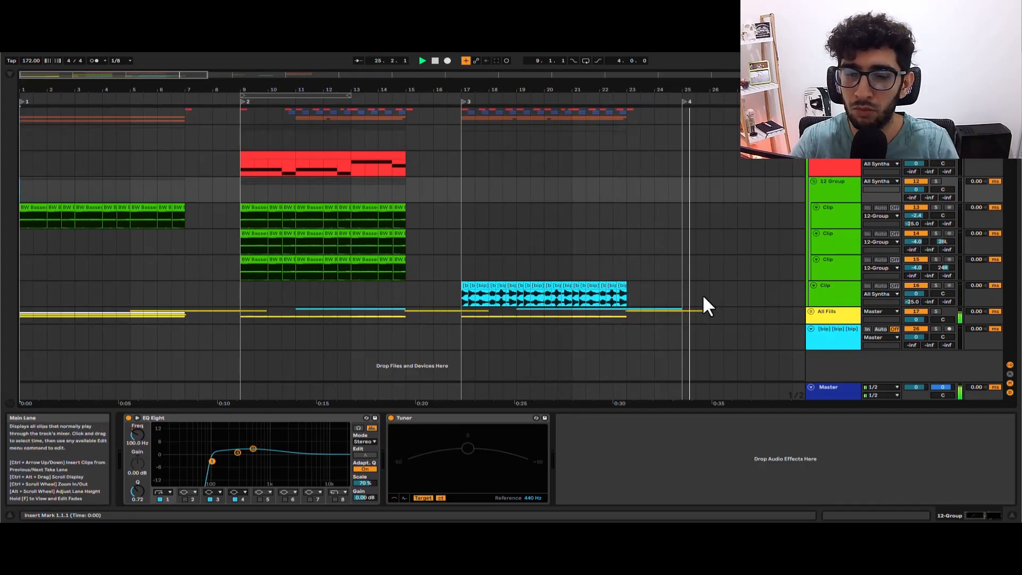
{"action": "key", "text": "space"}
{"action": "left_click", "coordinate": [225, 112]}
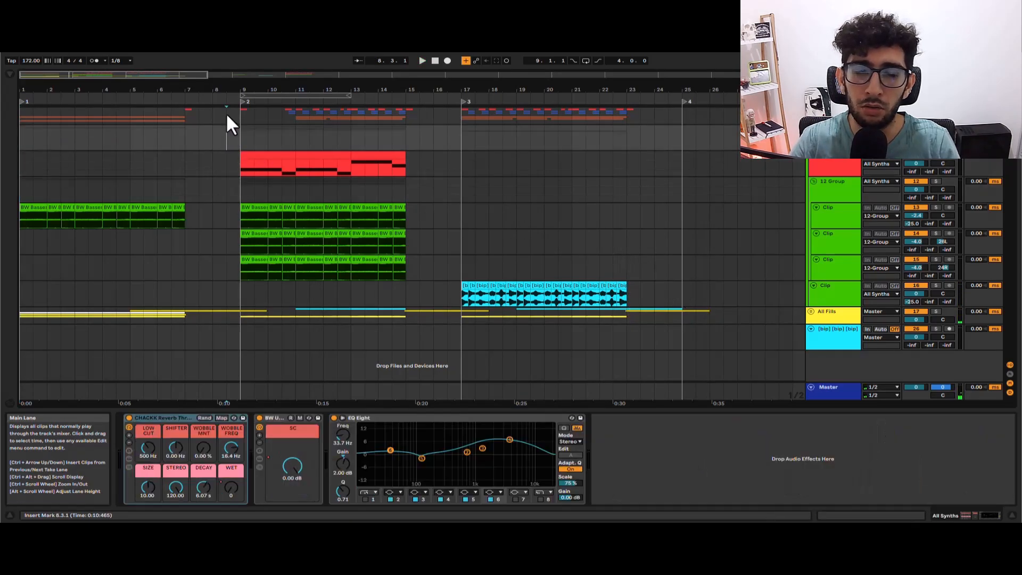
Select the first BW Basses 51 clip at bar 9 on the uppermost Clip track of 12-Group
{"action": "left_click", "coordinate": [244, 182]}
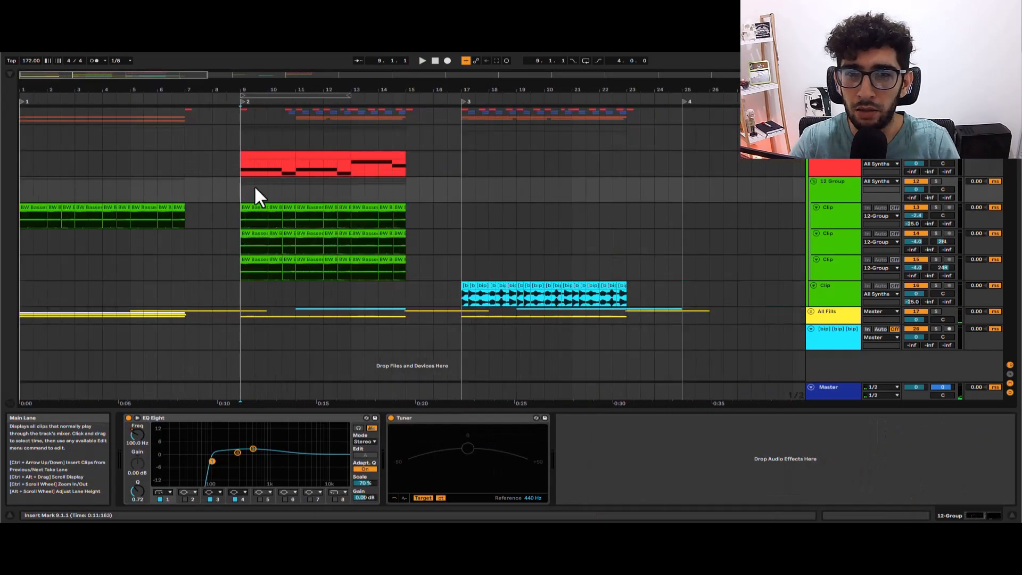
{"action": "left_click", "coordinate": [247, 202]}
{"action": "scroll", "coordinate": [248, 195], "scroll_direction": "up", "scroll_amount": 3}
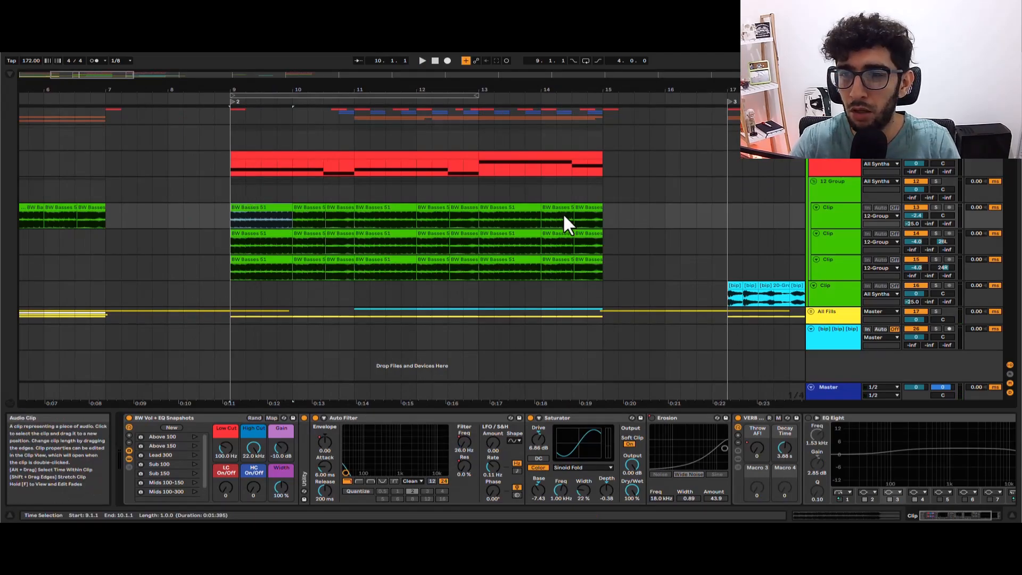
{"action": "scroll", "coordinate": [216, 193], "scroll_direction": "up", "scroll_amount": 3}
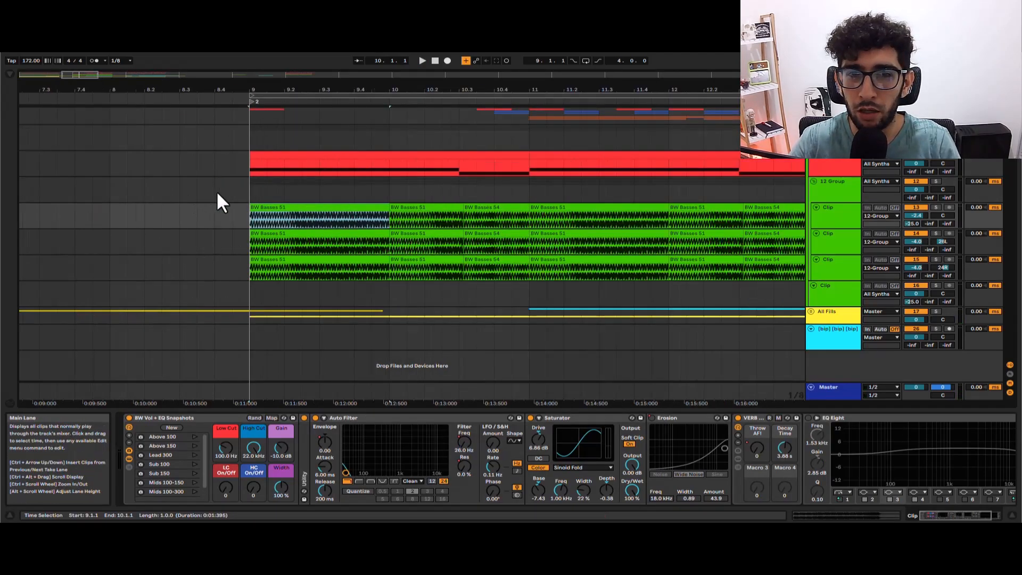
{"action": "scroll", "coordinate": [216, 192], "scroll_direction": "down", "scroll_amount": 3}
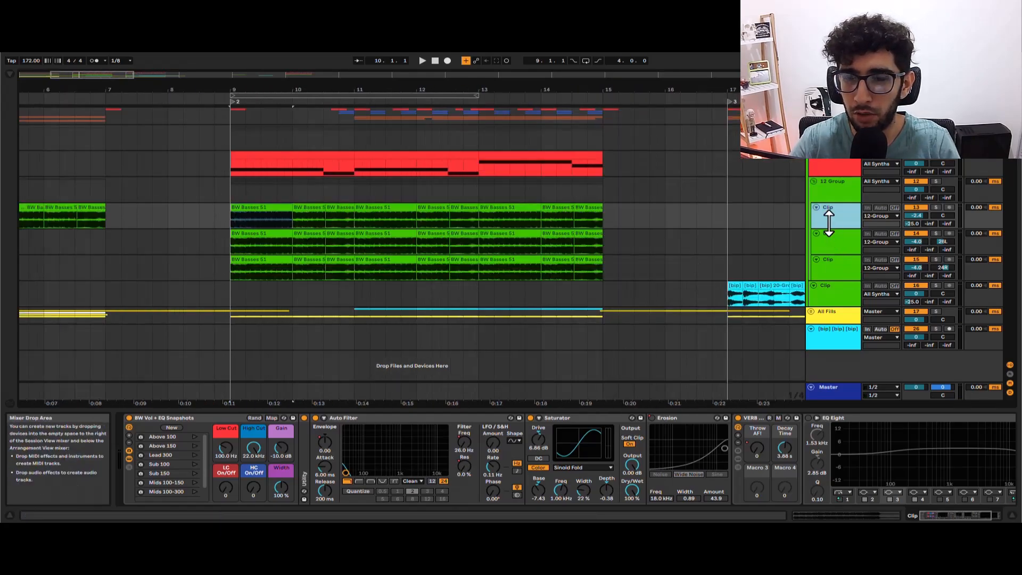
Make the uppermost Clip track of 12-Group taller and reselect its bass clip at bar 9
{"action": "left_click_drag", "start_coordinate": [828, 227], "coordinate": [827, 244]}
{"action": "left_click", "coordinate": [228, 195]}
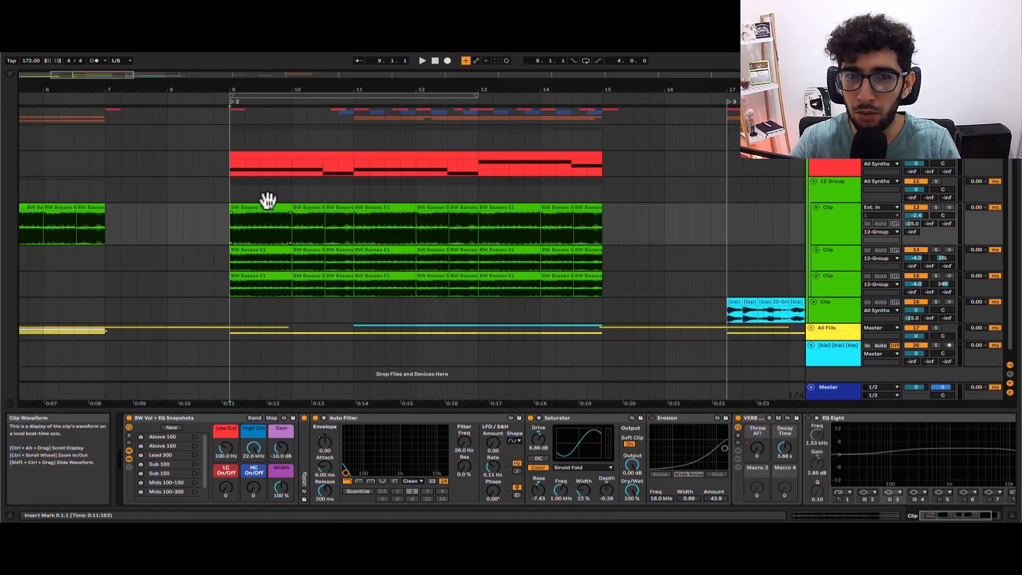
{"action": "left_click", "coordinate": [267, 202]}
{"action": "scroll", "coordinate": [268, 201], "scroll_direction": "up", "scroll_amount": 3}
{"action": "scroll", "coordinate": [267, 200], "scroll_direction": "down", "scroll_amount": 3}
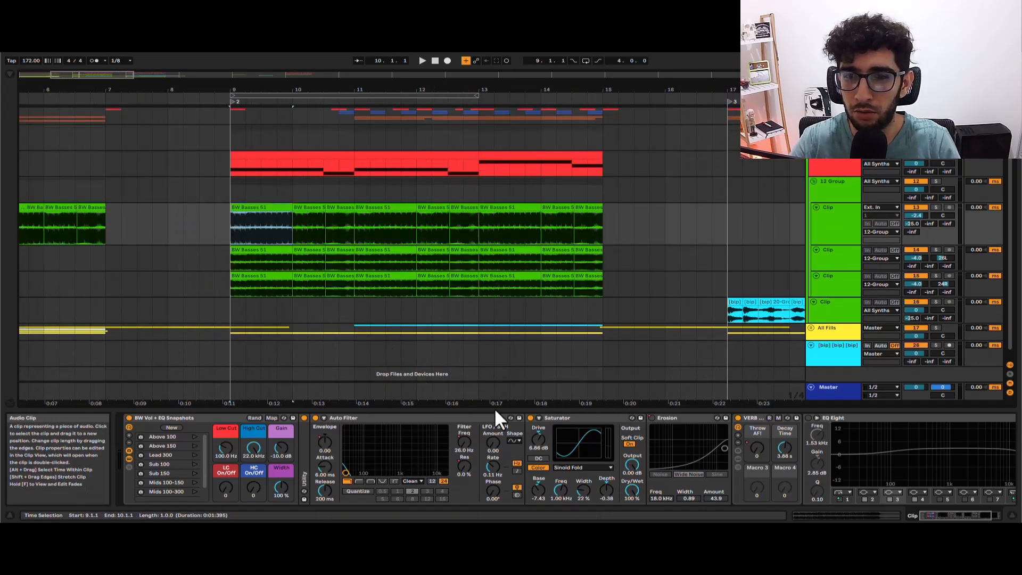
Bypass the VERB THROW, Erosion, Saturator and Auto Filter on the bass track, plus the EQ Eight on 12-Group
{"action": "left_click", "coordinate": [758, 433]}
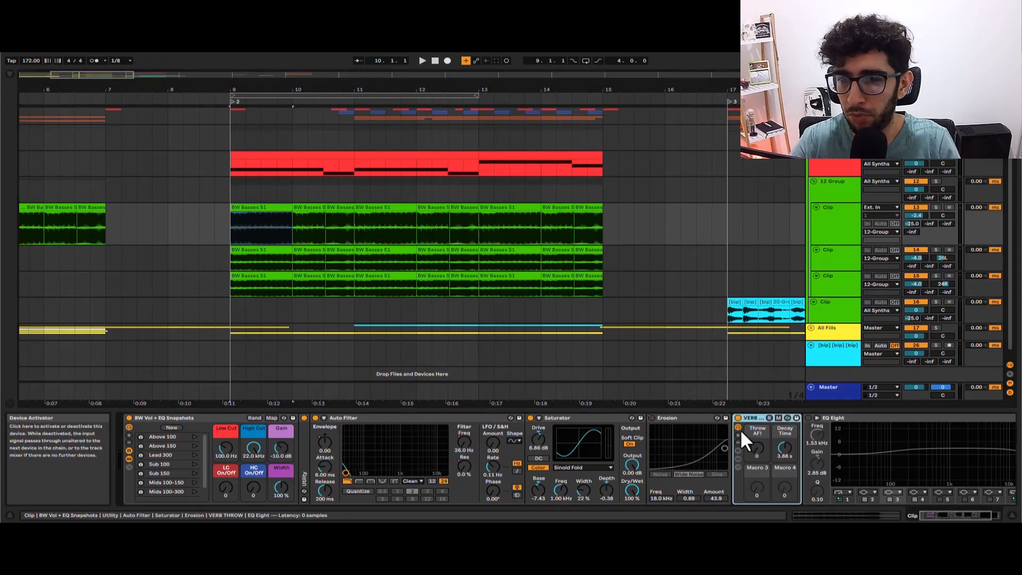
{"action": "left_click", "coordinate": [530, 418]}
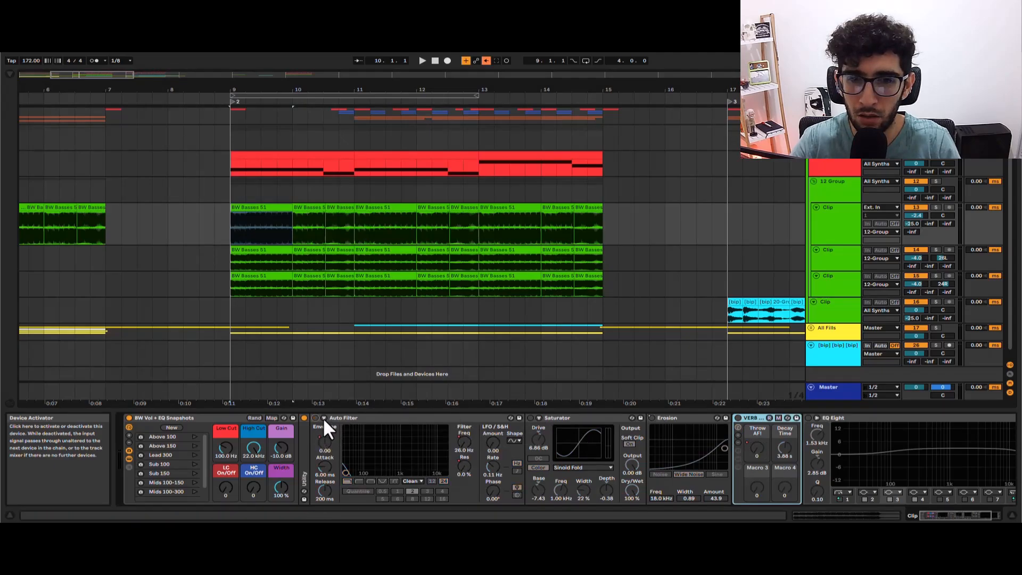
{"action": "left_click", "coordinate": [832, 195]}
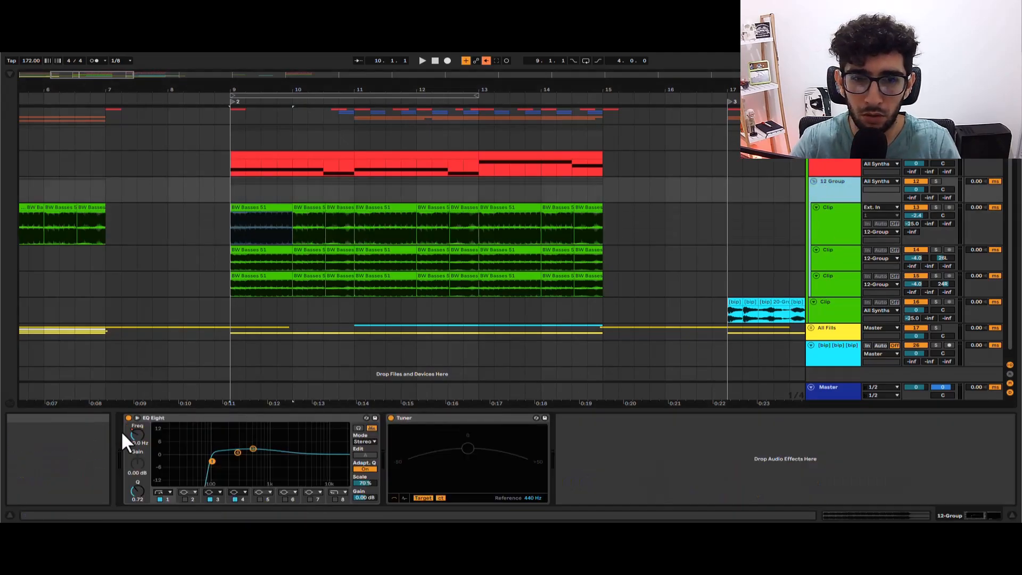
{"action": "left_click", "coordinate": [128, 418]}
{"action": "left_click", "coordinate": [258, 200]}
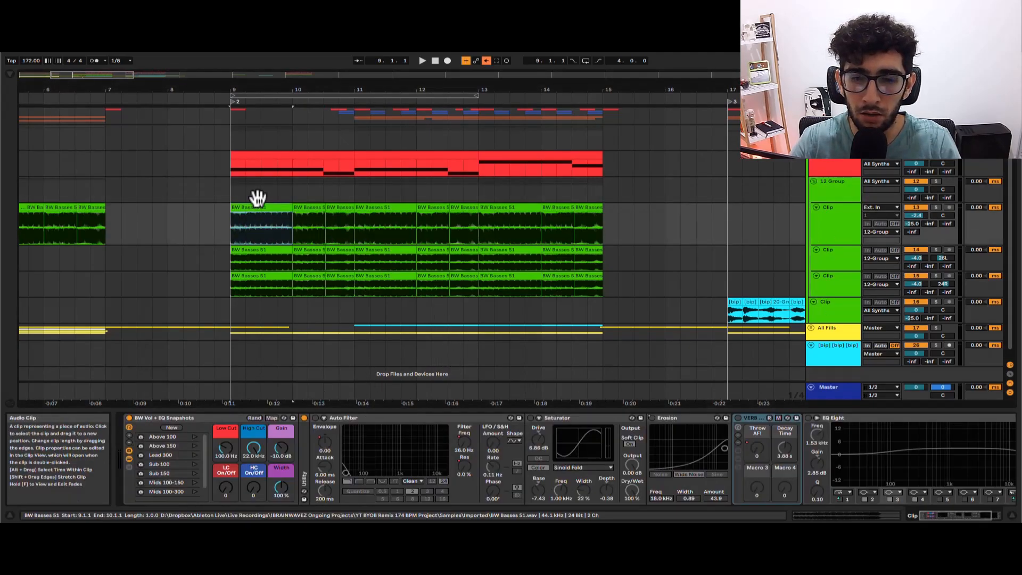
Play the soloed bass layer without its effects from bar 9 to bar 15
{"action": "key", "text": "space"}
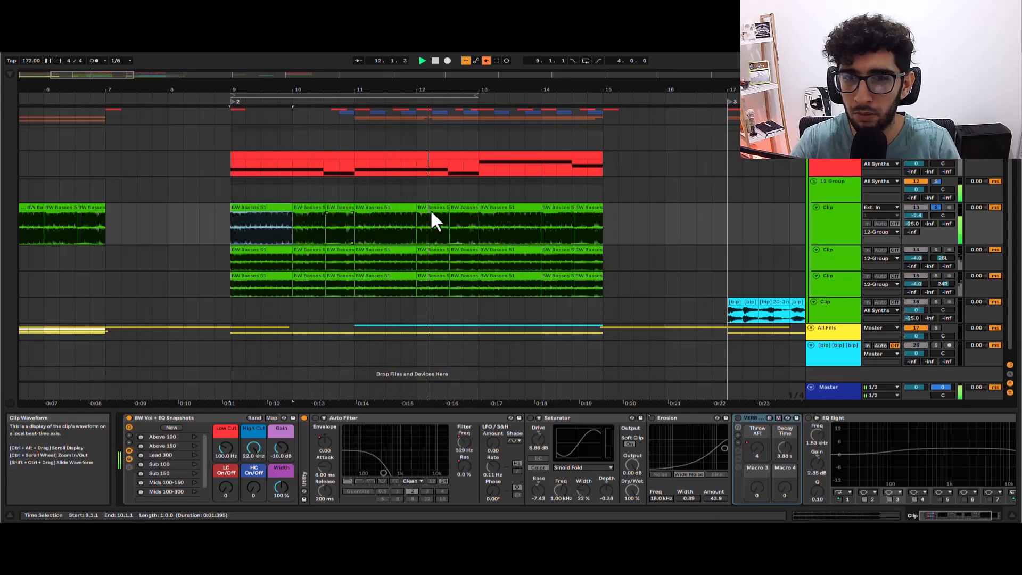
{"action": "scroll", "coordinate": [516, 216], "scroll_direction": "up", "scroll_amount": 3}
{"action": "scroll", "coordinate": [517, 216], "scroll_direction": "down", "scroll_amount": 3}
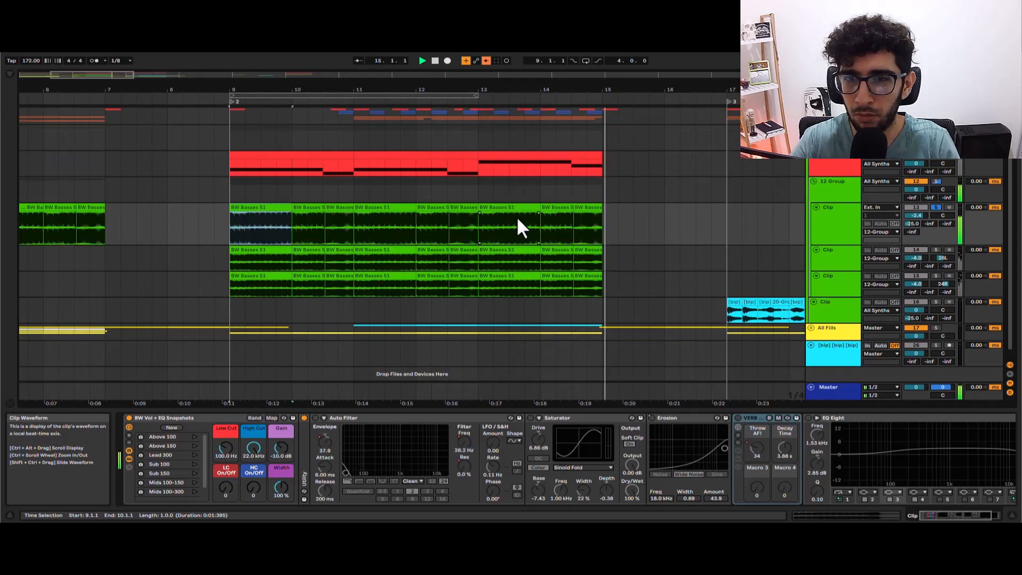
{"action": "key", "text": "space"}
{"action": "left_click", "coordinate": [274, 202]}
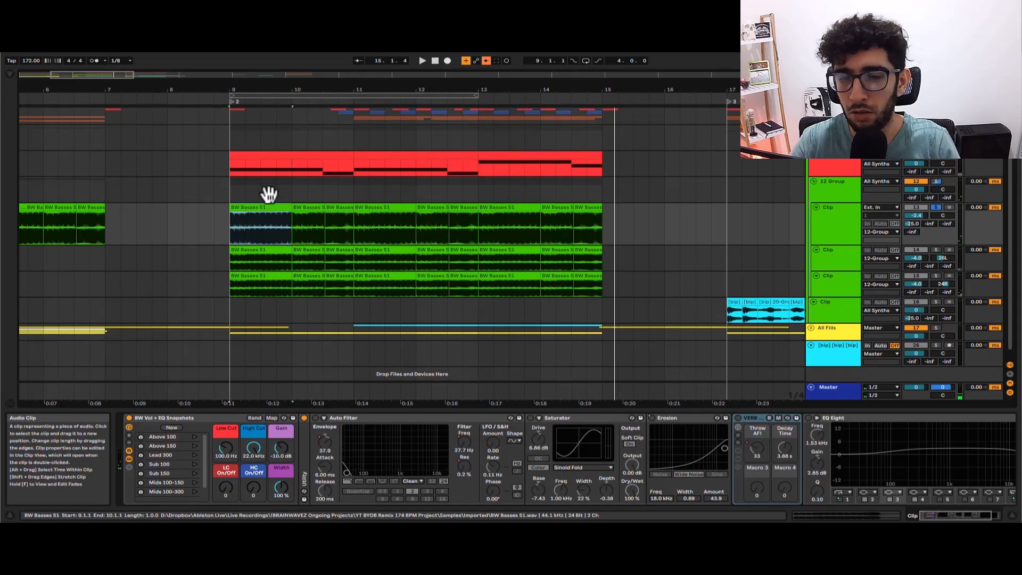
Reactivate the Auto Filter on the soloed bass track and show its Frequency automation
{"action": "scroll", "coordinate": [269, 194], "scroll_direction": "up", "scroll_amount": 3}
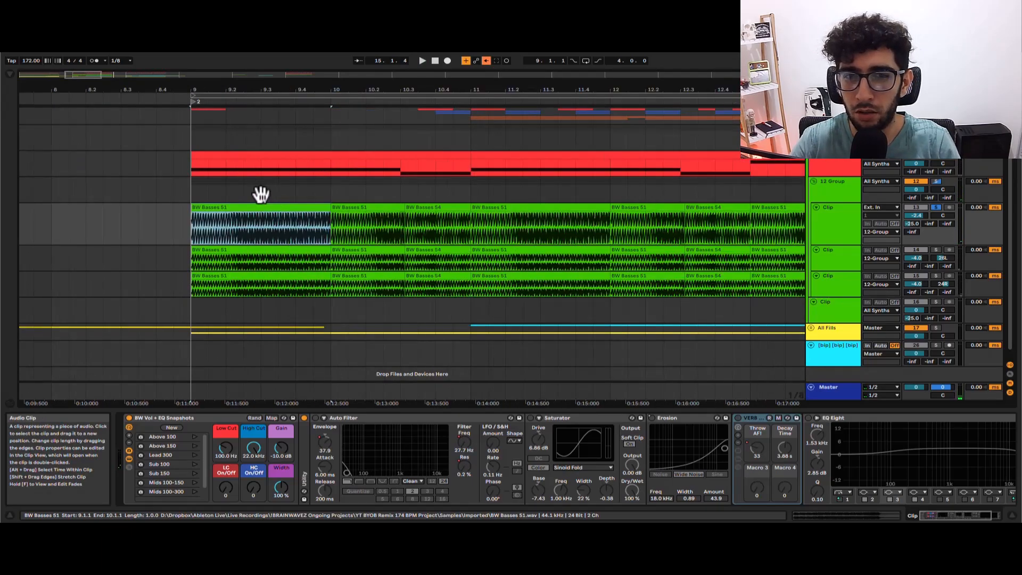
{"action": "left_click", "coordinate": [315, 419]}
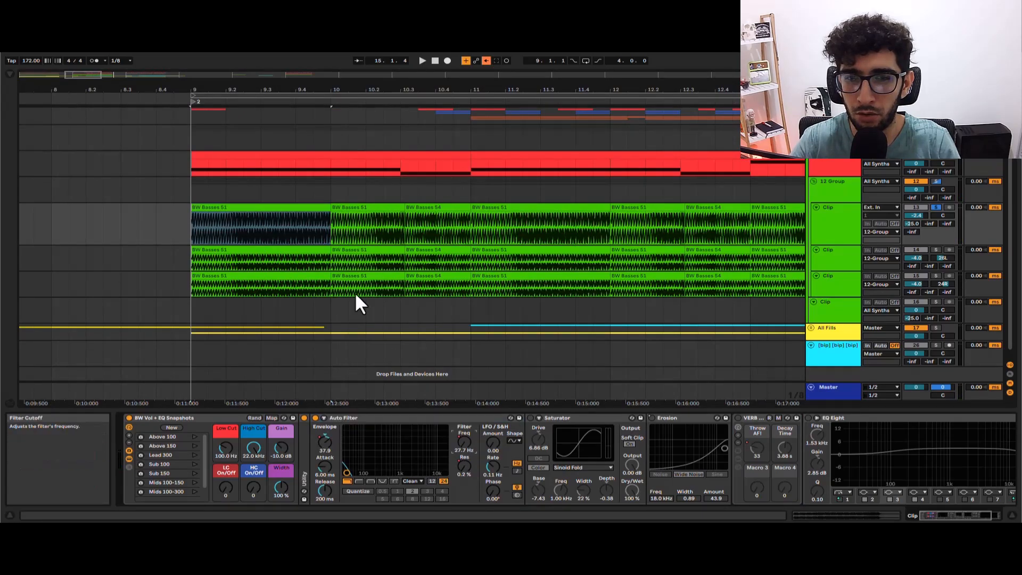
{"action": "key", "text": "a"}
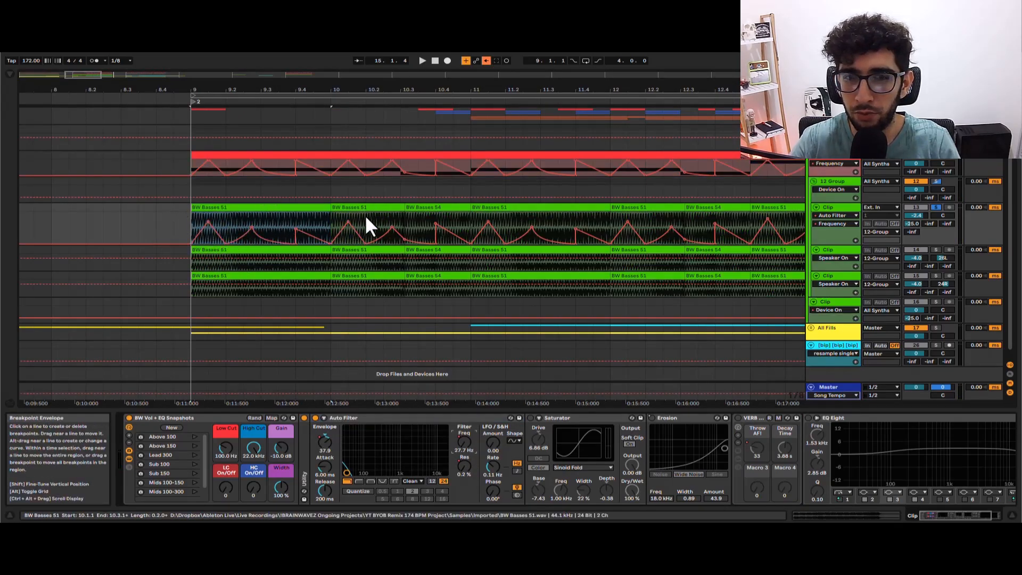
Inspect the Auto Filter's Resonance and envelope modulation automation across bars 13 to 15, and hide the automation lanes
{"action": "left_click", "coordinate": [464, 467]}
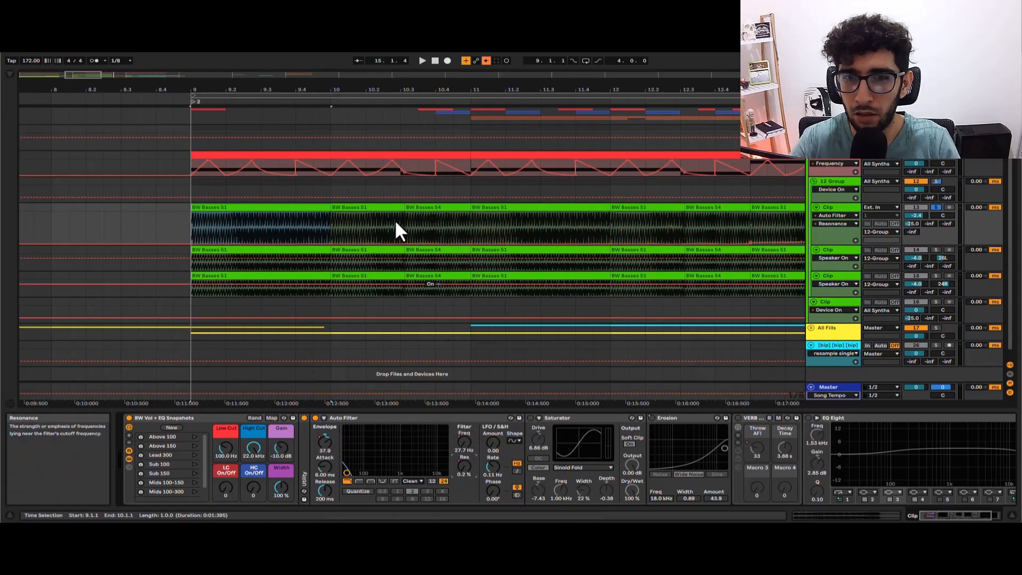
{"action": "scroll", "coordinate": [397, 226], "scroll_direction": "down", "scroll_amount": 3}
{"action": "mouse_move", "coordinate": [547, 219]}
{"action": "left_mouse_down"}
{"action": "mouse_move", "coordinate": [678, 215]}
{"action": "mouse_move", "coordinate": [553, 218]}
{"action": "left_mouse_up"}
{"action": "left_click", "coordinate": [328, 443]}
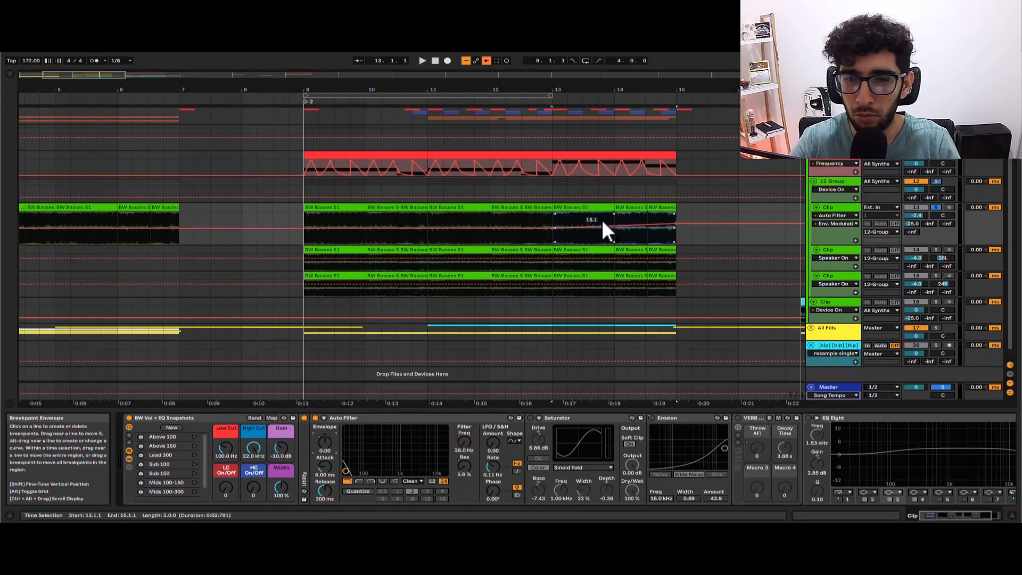
{"action": "mouse_move", "coordinate": [555, 237]}
{"action": "key", "text": "a"}
Play the bass from bar 9 to bar 15 with the Auto Filter active
{"action": "left_click", "coordinate": [329, 205]}
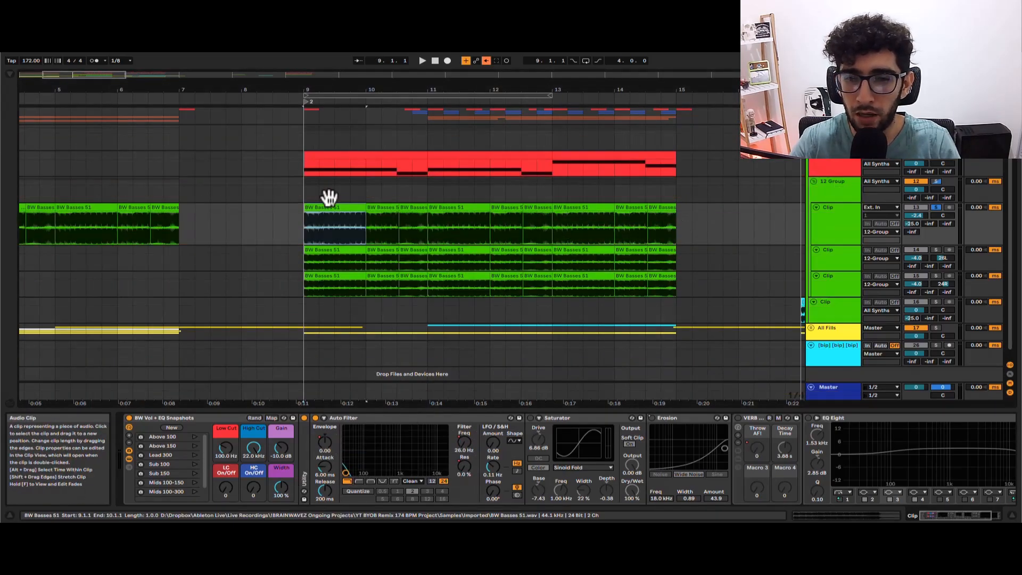
{"action": "key", "text": "space"}
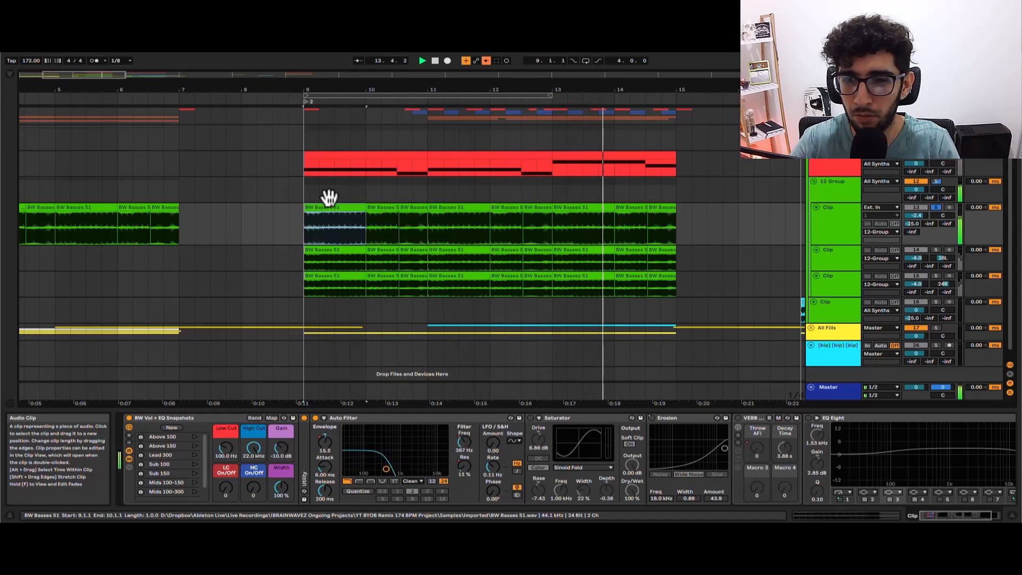
{"action": "key", "text": "space"}
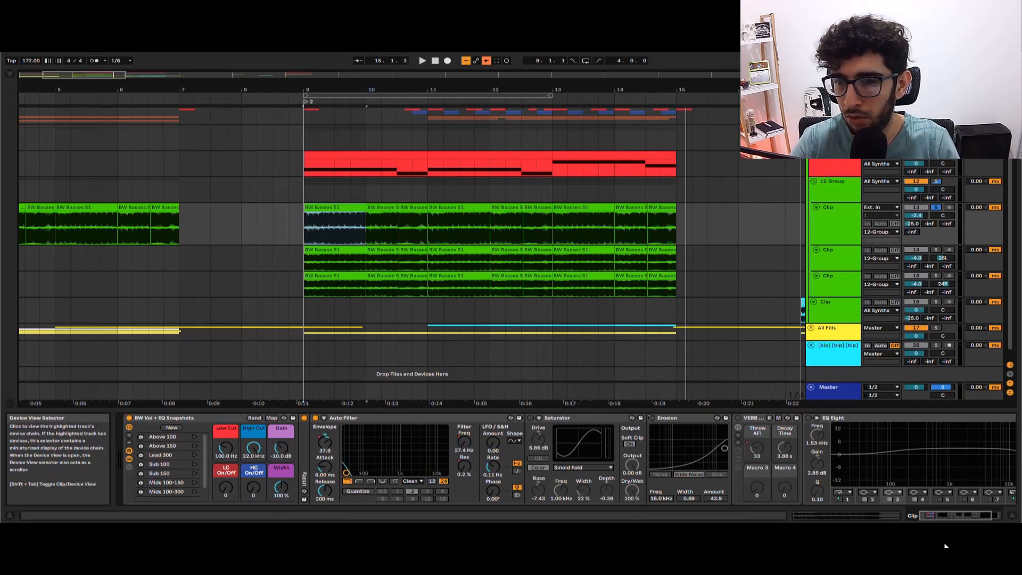
Reactivate the Saturator and Erosion one by one on the bass track, playing the bass from bar 9 with each addition
{"action": "left_click_drag", "start_coordinate": [945, 515], "coordinate": [904, 515]}
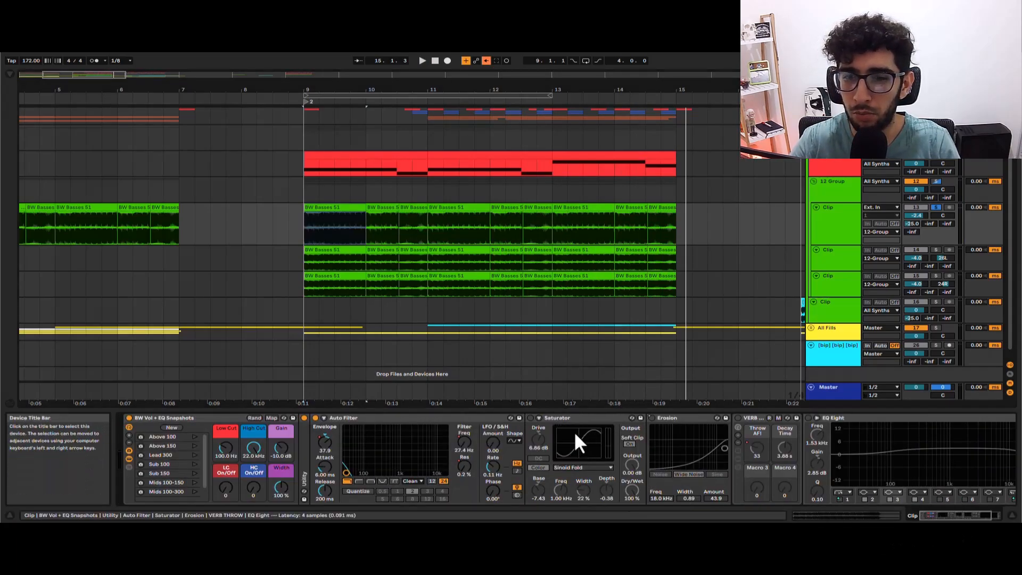
{"action": "left_click", "coordinate": [530, 417]}
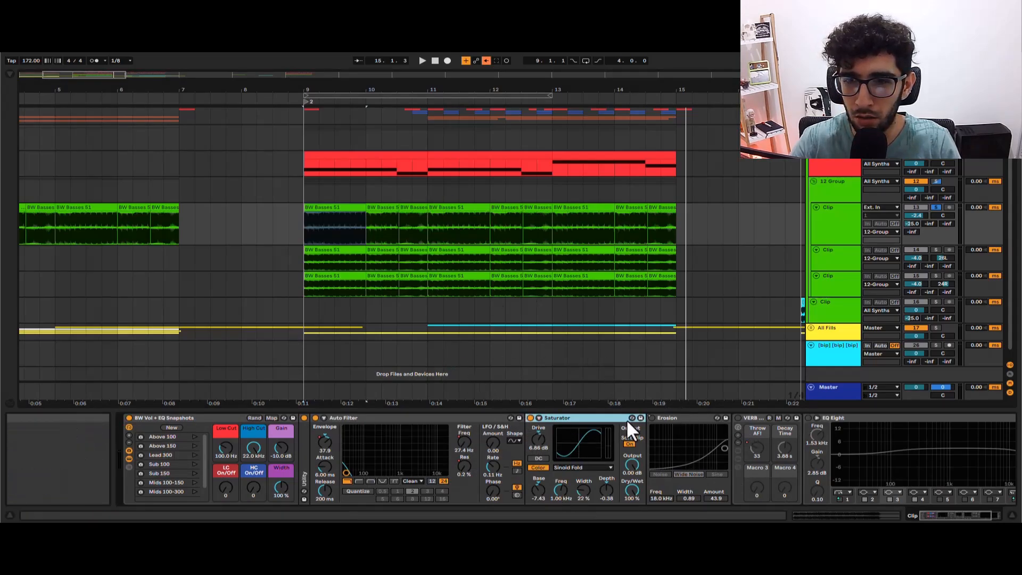
{"action": "key", "text": "space"}
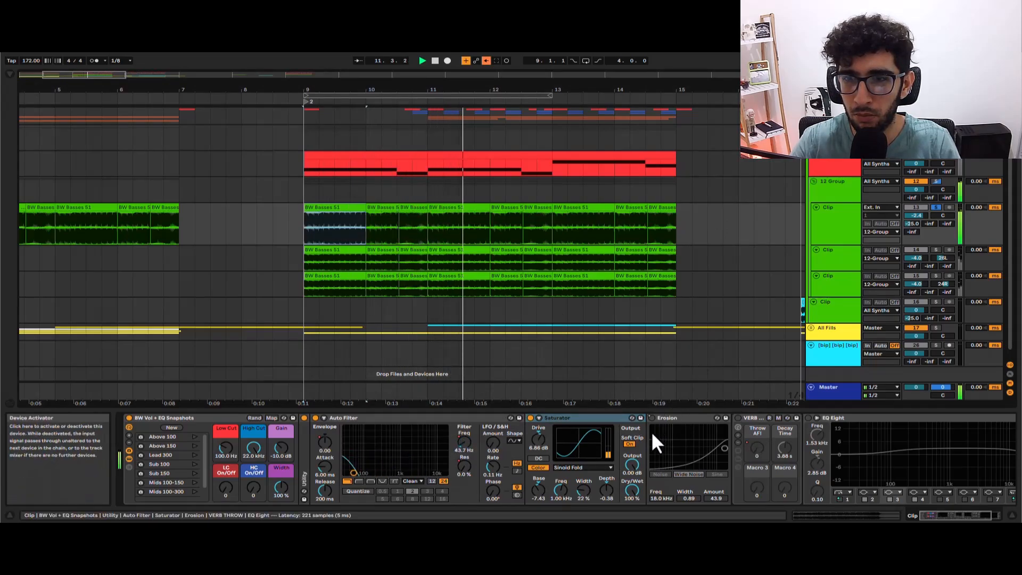
{"action": "key", "text": "space"}
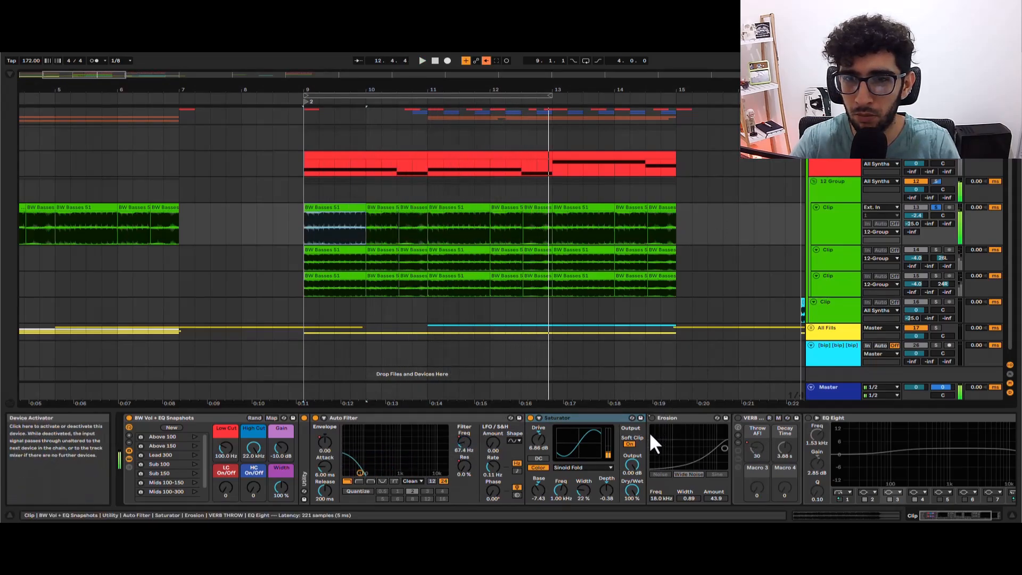
{"action": "left_click", "coordinate": [652, 418]}
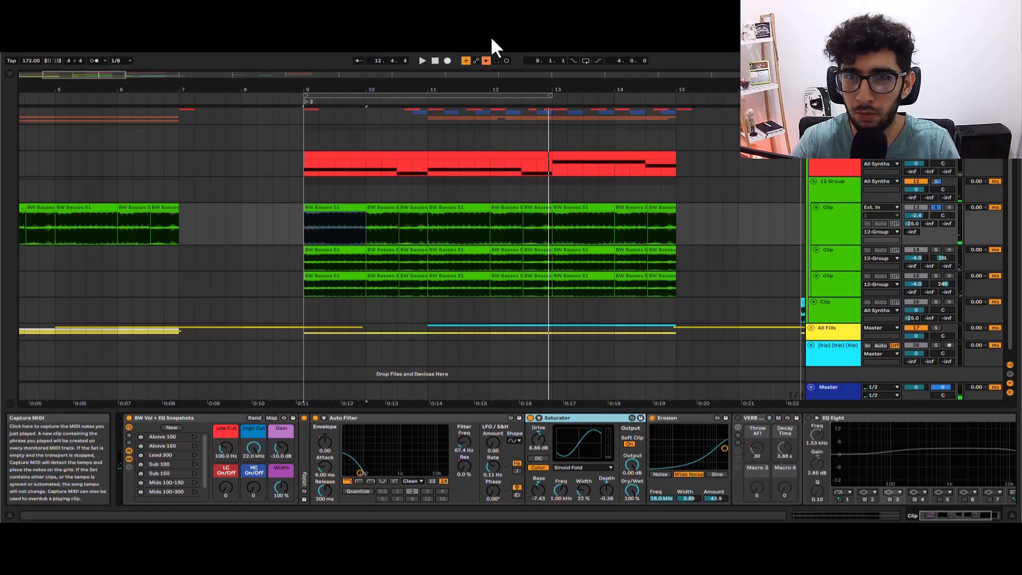
{"action": "key", "text": "space"}
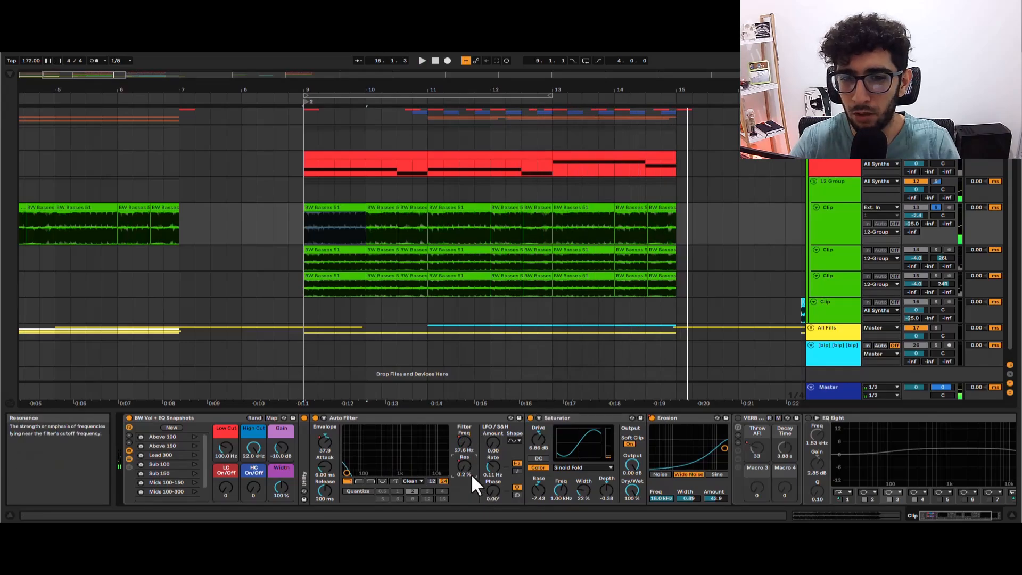
Show the Auto Filter's Resonance automation and play the bass from bar 13 to hear its rise
{"action": "key", "text": "a"}
{"action": "left_click", "coordinate": [570, 227]}
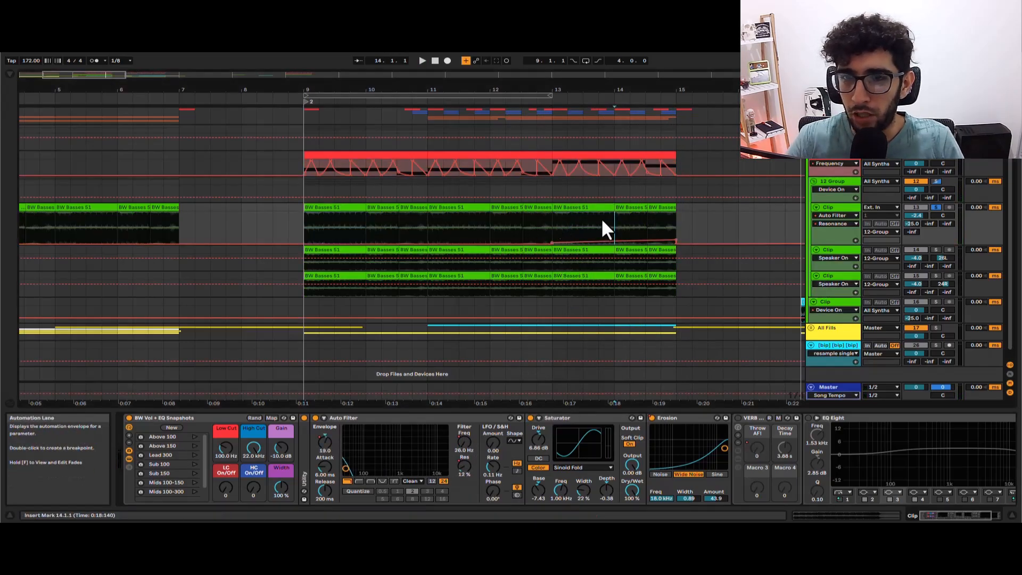
{"action": "key", "text": "Left"}
{"action": "key", "text": "Left"}
{"action": "key", "text": "Left"}
{"action": "key", "text": "Left"}
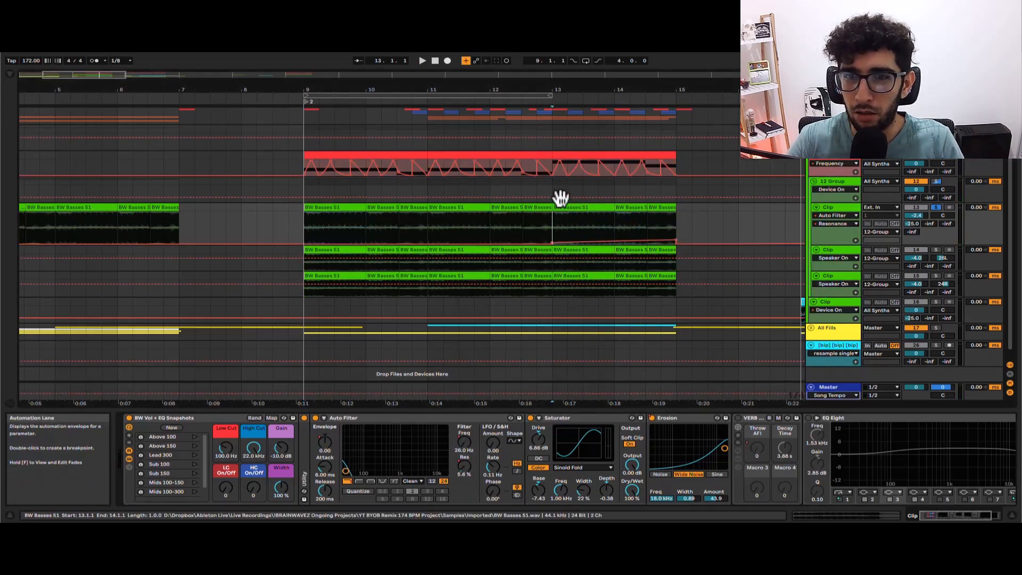
{"action": "left_click", "coordinate": [560, 204]}
{"action": "key", "text": "space"}
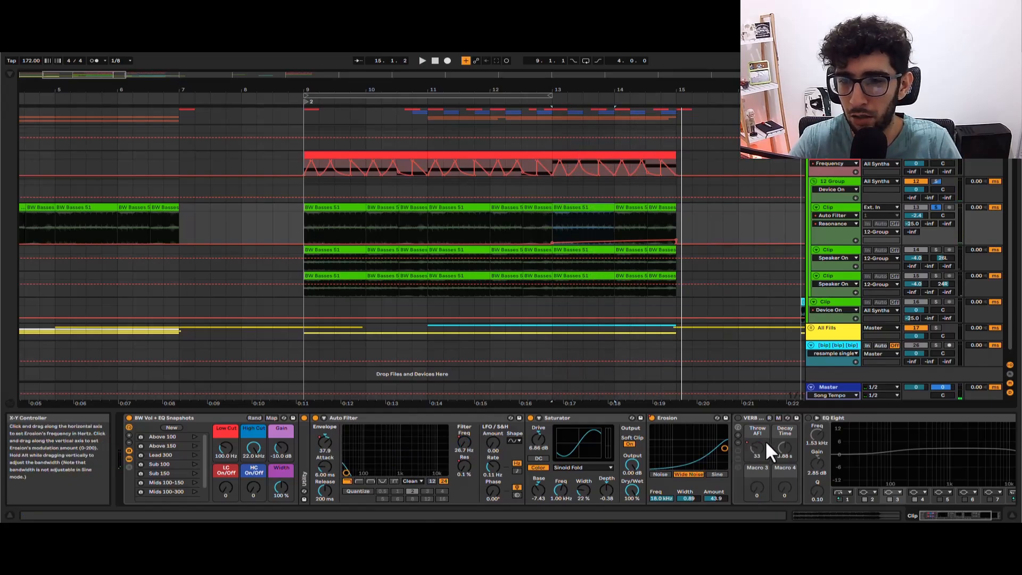
Reactivate the VERB THROW rack, show its Throw AF! automation and place the insert marker at 10.2.1
{"action": "left_click", "coordinate": [736, 429]}
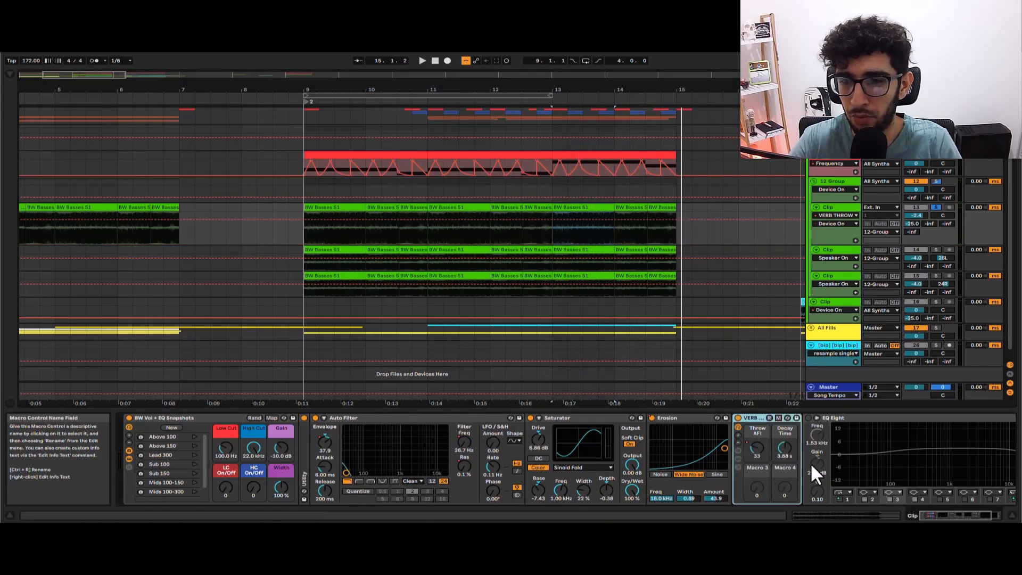
{"action": "left_click", "coordinate": [757, 448]}
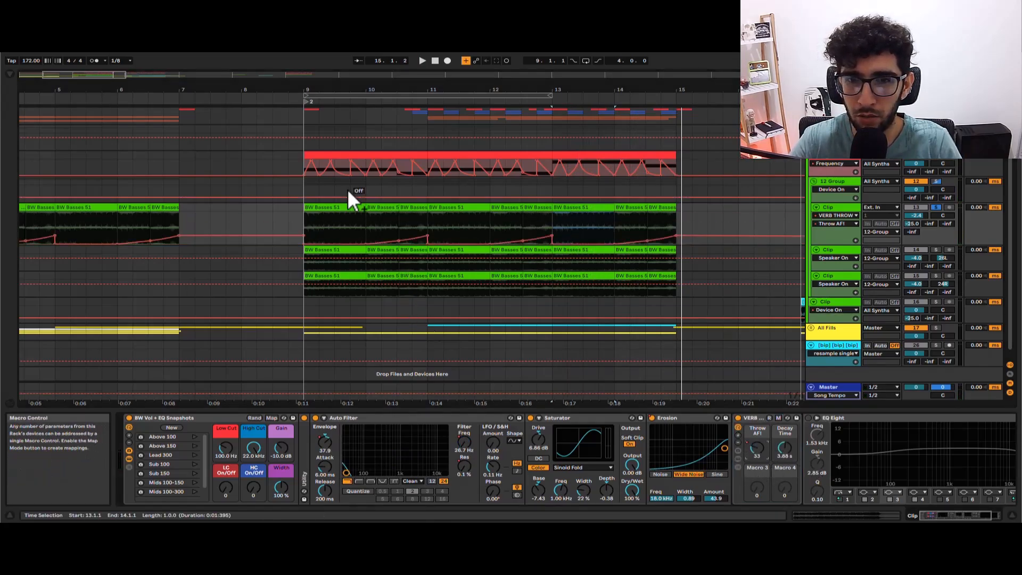
{"action": "left_click", "coordinate": [381, 205]}
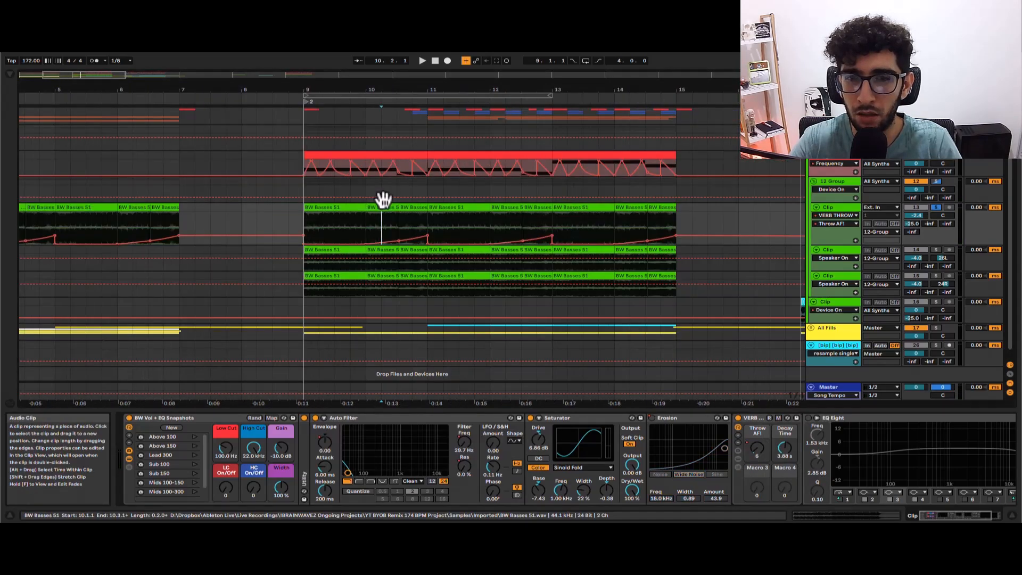
Play the bass from bar 9 with the VERB THROW rack active, and reactivate the EQ Eight that follows it
{"action": "left_click", "coordinate": [349, 200]}
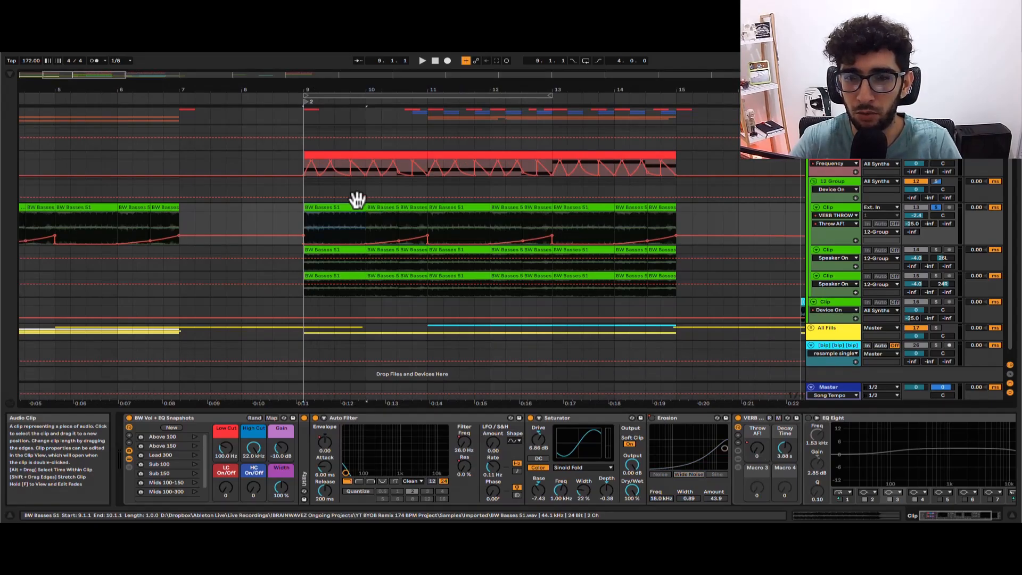
{"action": "key", "text": "space"}
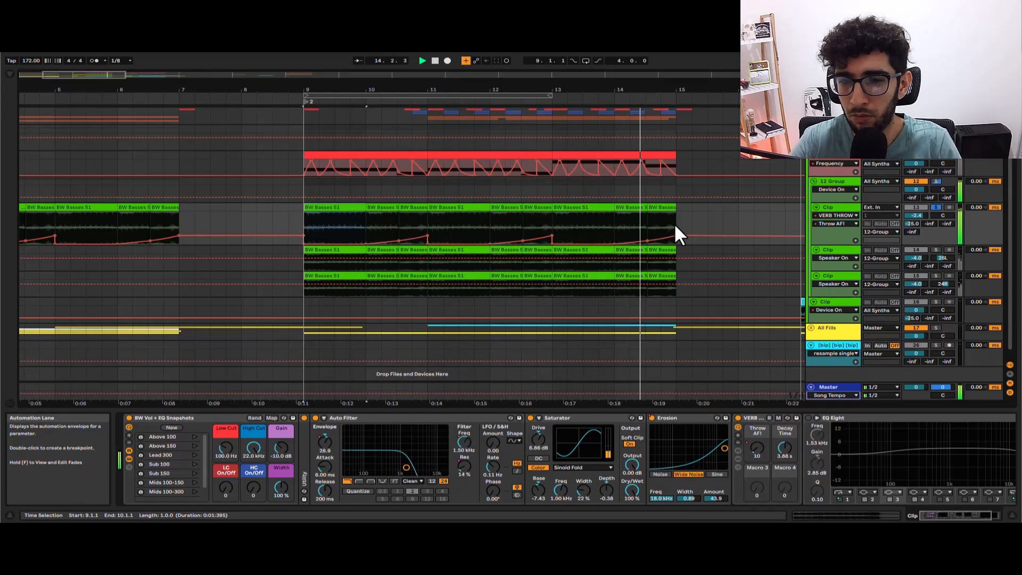
{"action": "left_click", "coordinate": [808, 417]}
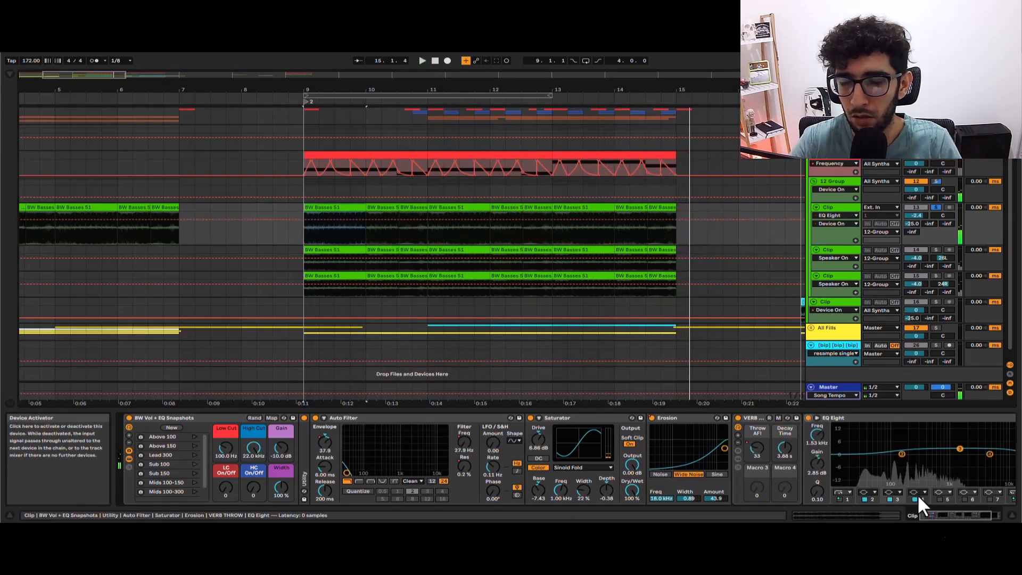
{"action": "left_click_drag", "start_coordinate": [933, 517], "coordinate": [942, 519]}
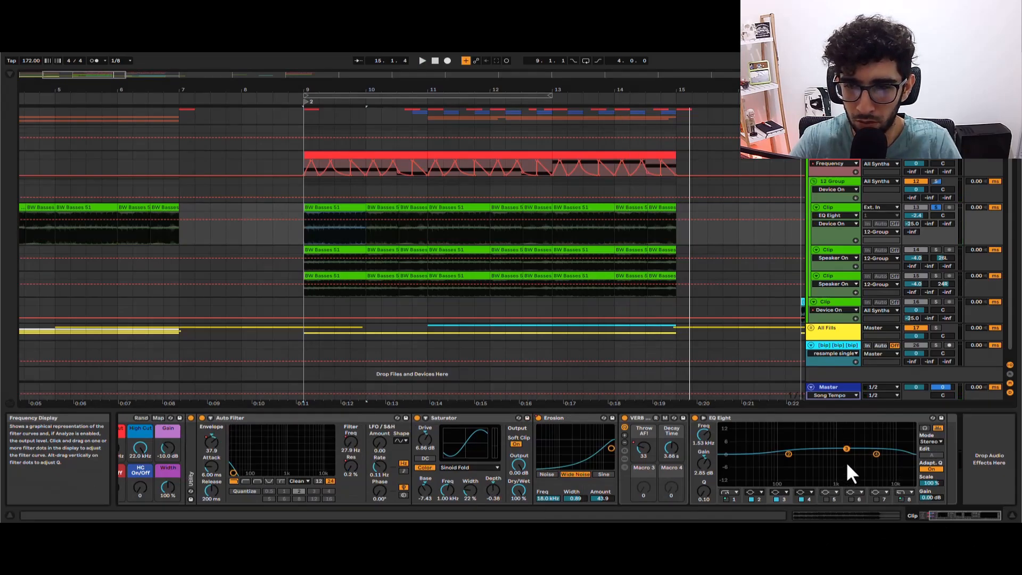
{"action": "left_click", "coordinate": [702, 446]}
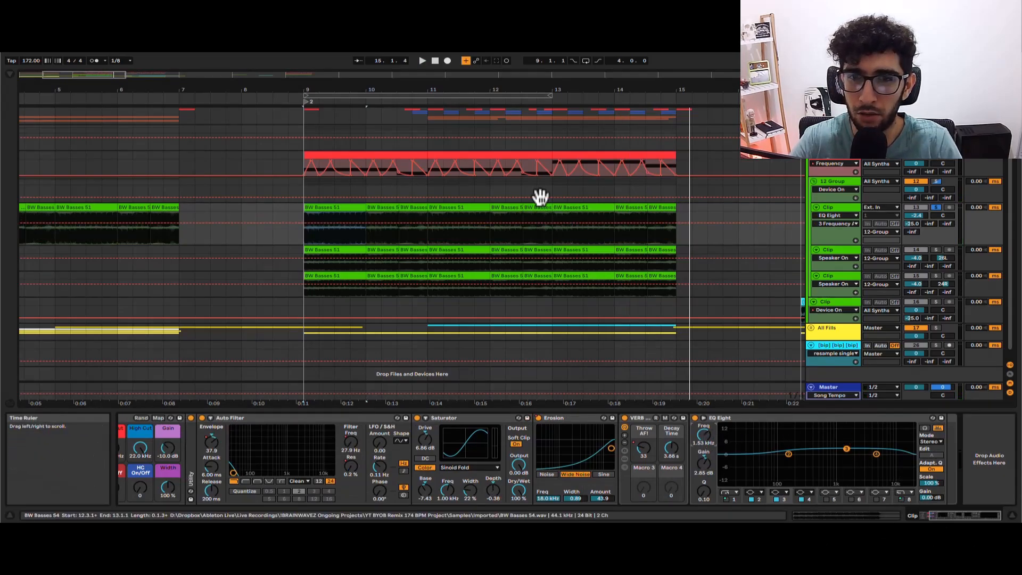
Hide the automation lanes and examine the device chains of 12 Group, All Synths and Sub, including the Sub's EQ Eight
{"action": "key", "text": "a"}
{"action": "left_click", "coordinate": [835, 182]}
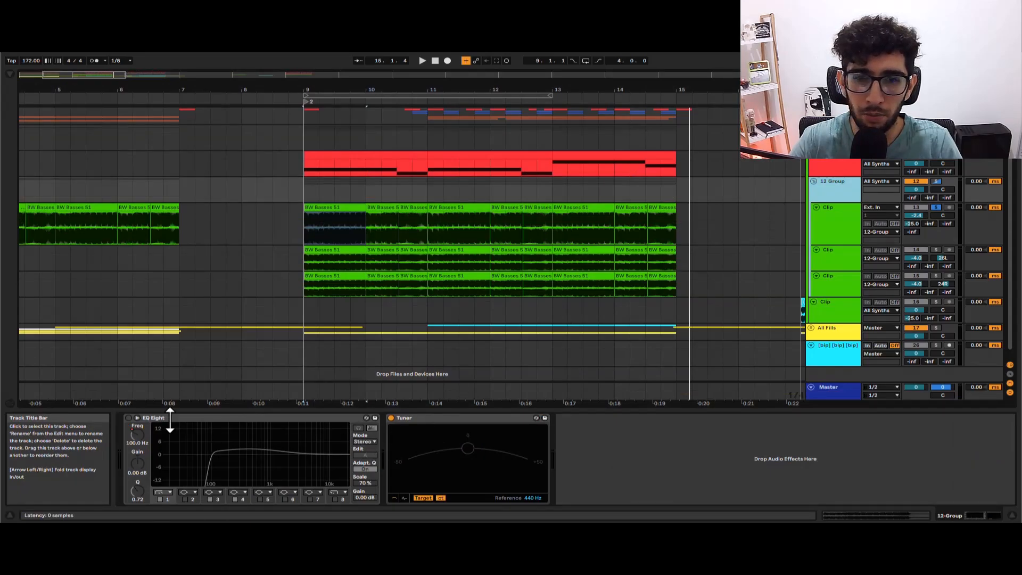
{"action": "left_click", "coordinate": [330, 137]}
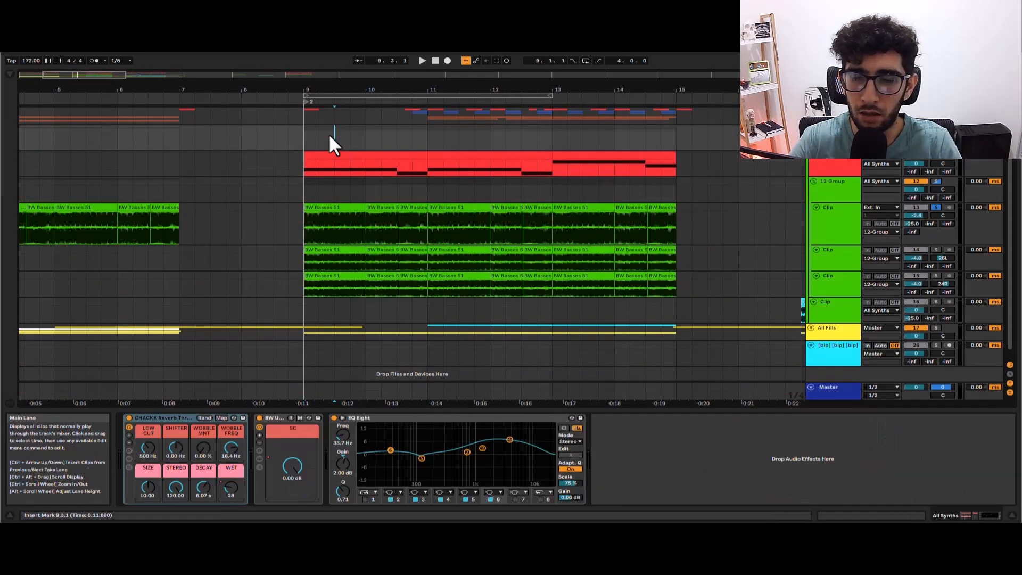
{"action": "left_click", "coordinate": [324, 139]}
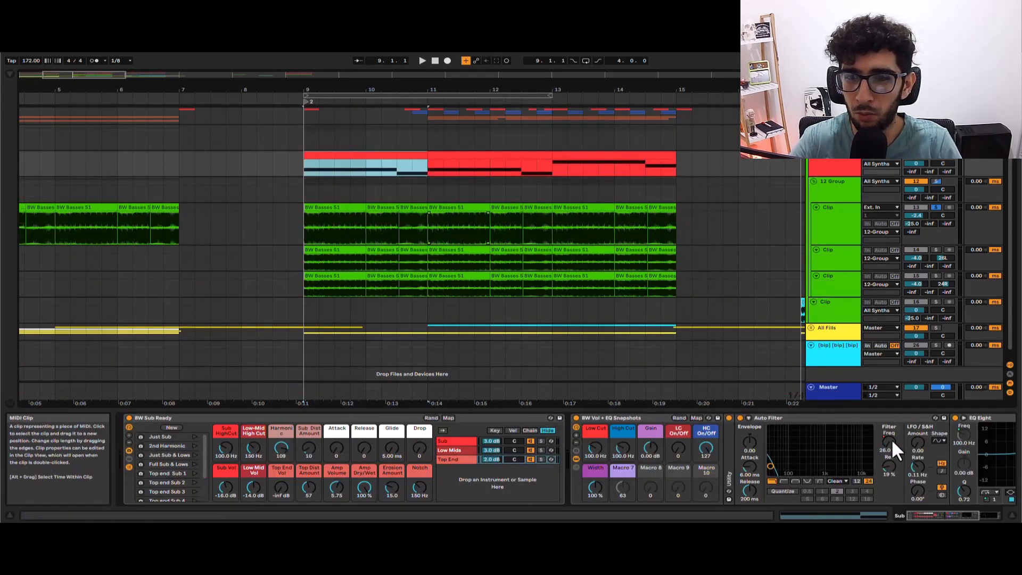
{"action": "left_click_drag", "start_coordinate": [952, 515], "coordinate": [993, 542]}
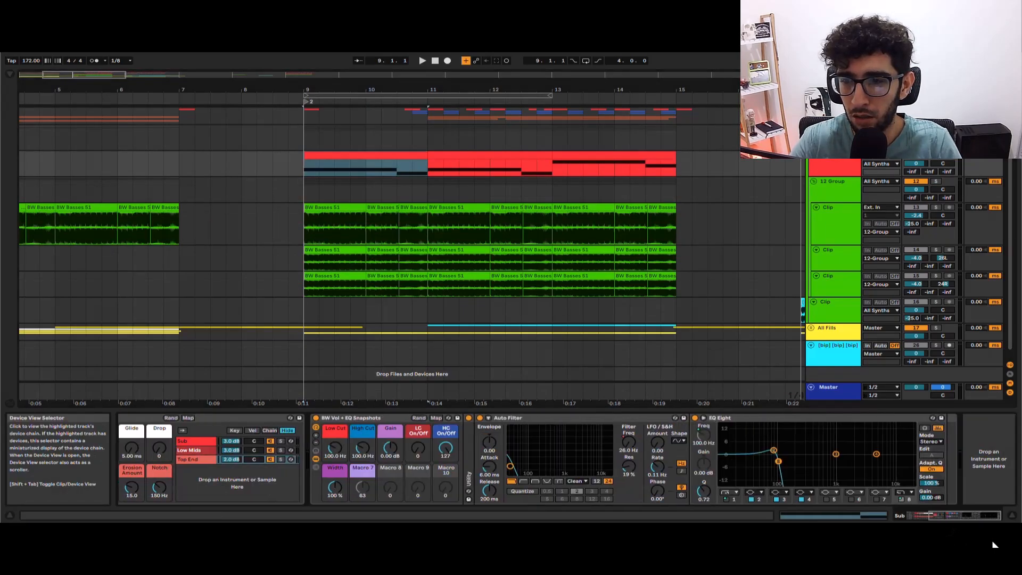
Reactivate the EQ Eight on 12 Group and look again at the All Synths and Sub device chains
{"action": "left_click", "coordinate": [833, 188]}
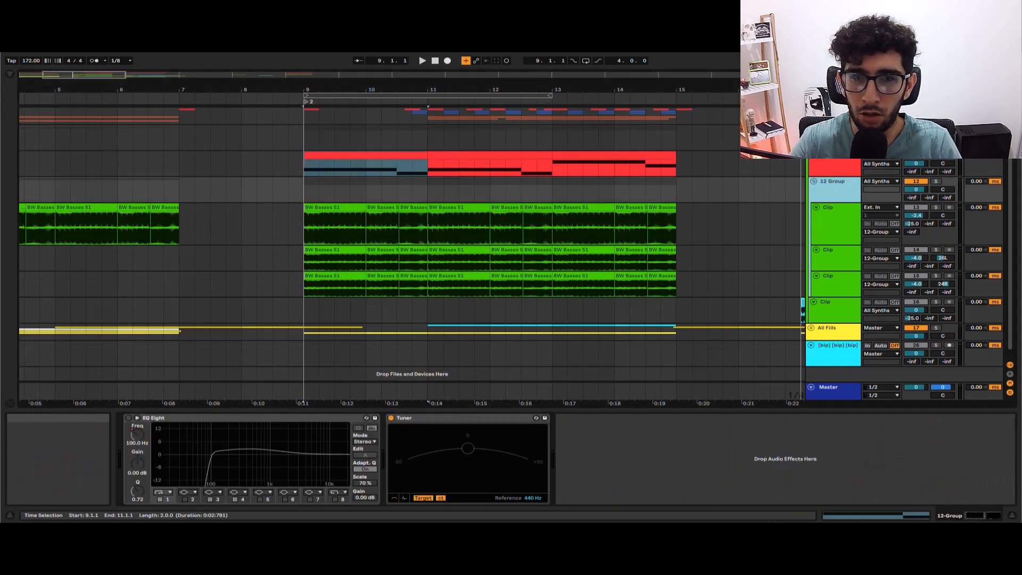
{"action": "left_click", "coordinate": [129, 417]}
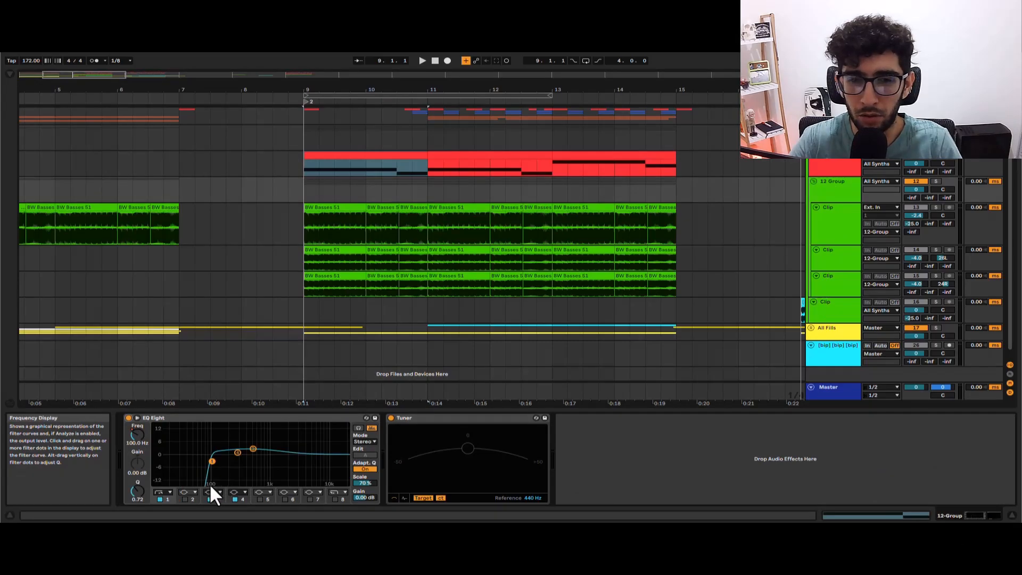
{"action": "left_click", "coordinate": [335, 137]}
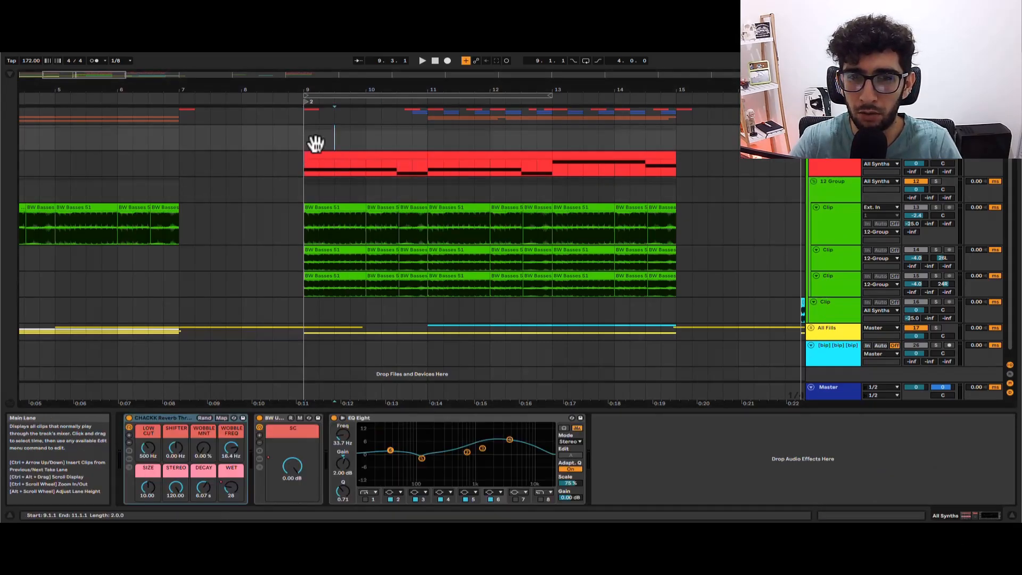
{"action": "left_click", "coordinate": [309, 164]}
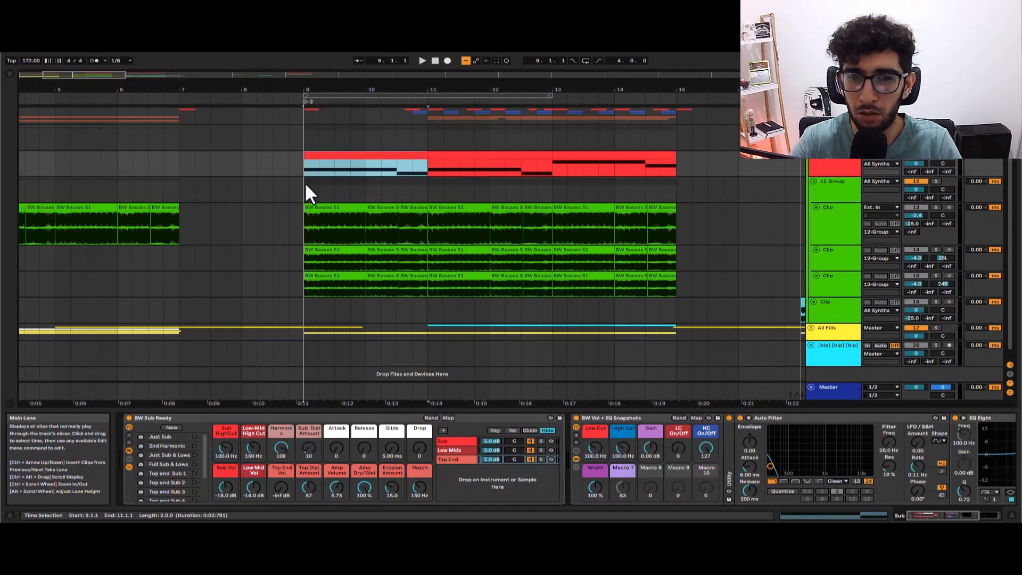
Solo the first Clip track in 12 Group and play it with the Sub from bar 9
{"action": "left_click", "coordinate": [936, 207]}
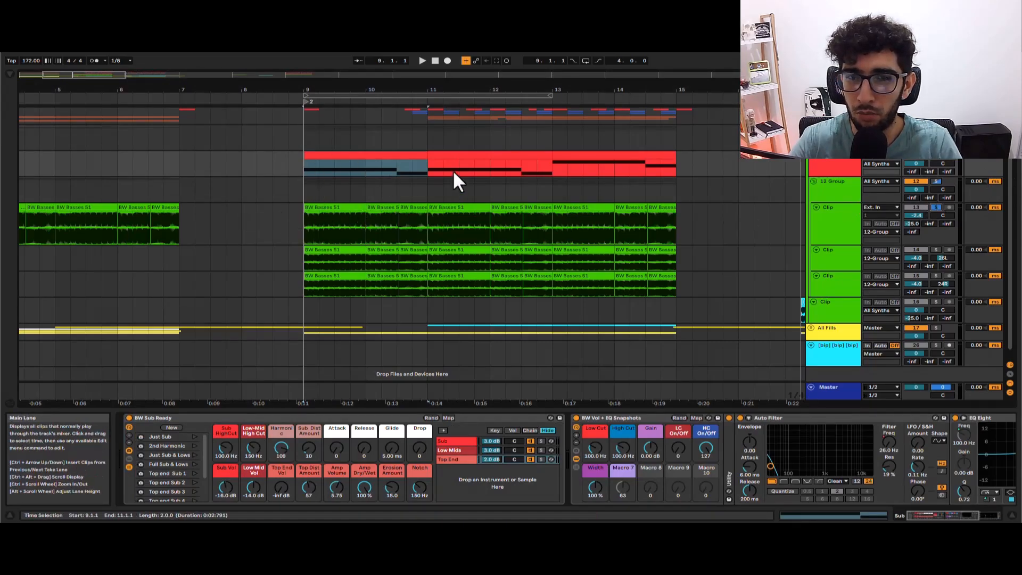
{"action": "left_click", "coordinate": [376, 133]}
{"action": "left_click", "coordinate": [347, 153]}
{"action": "left_click", "coordinate": [330, 167]}
{"action": "left_click", "coordinate": [301, 204]}
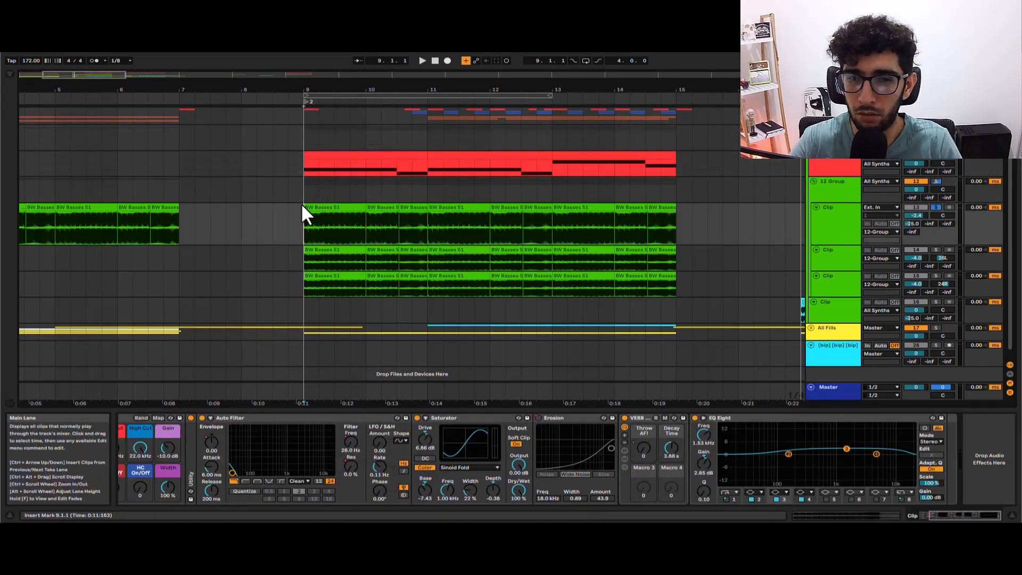
{"action": "left_click", "coordinate": [315, 207]}
{"action": "key", "text": "space"}
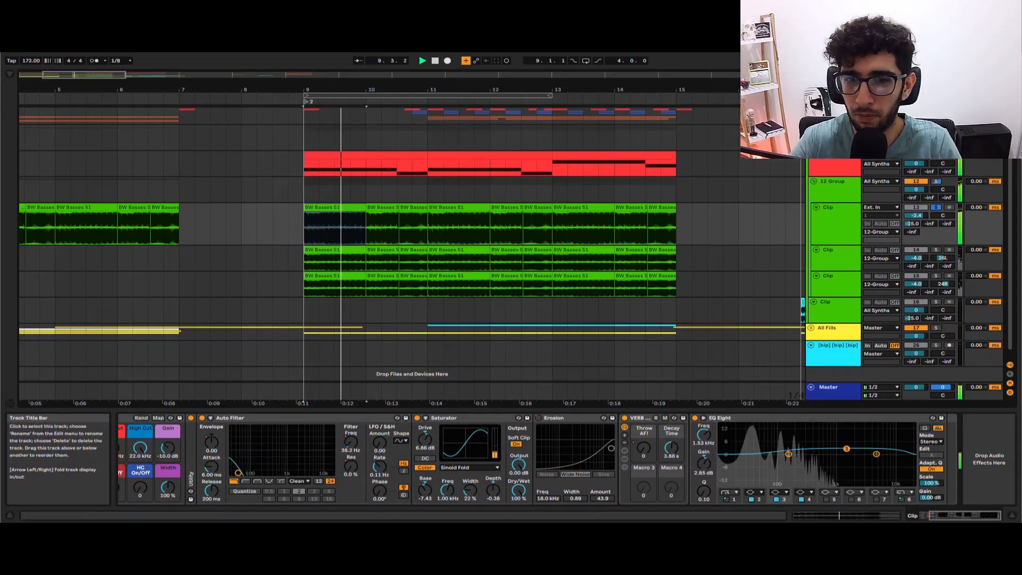
Examine the Sub track's device chain up to its EQ Eight during playback, and stop after bar 15
{"action": "left_click", "coordinate": [828, 163]}
{"action": "left_click", "coordinate": [823, 196]}
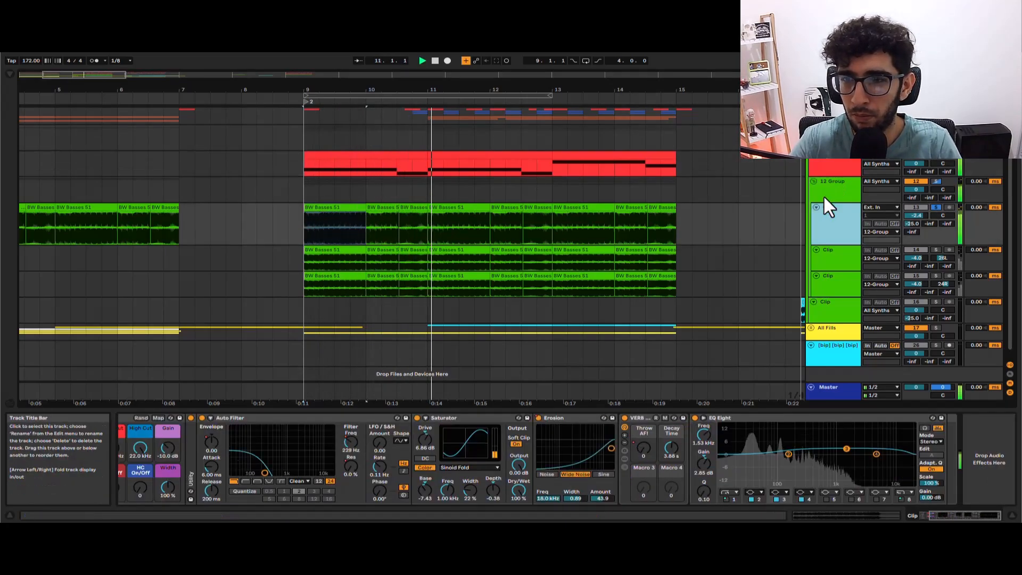
{"action": "left_click", "coordinate": [845, 162]}
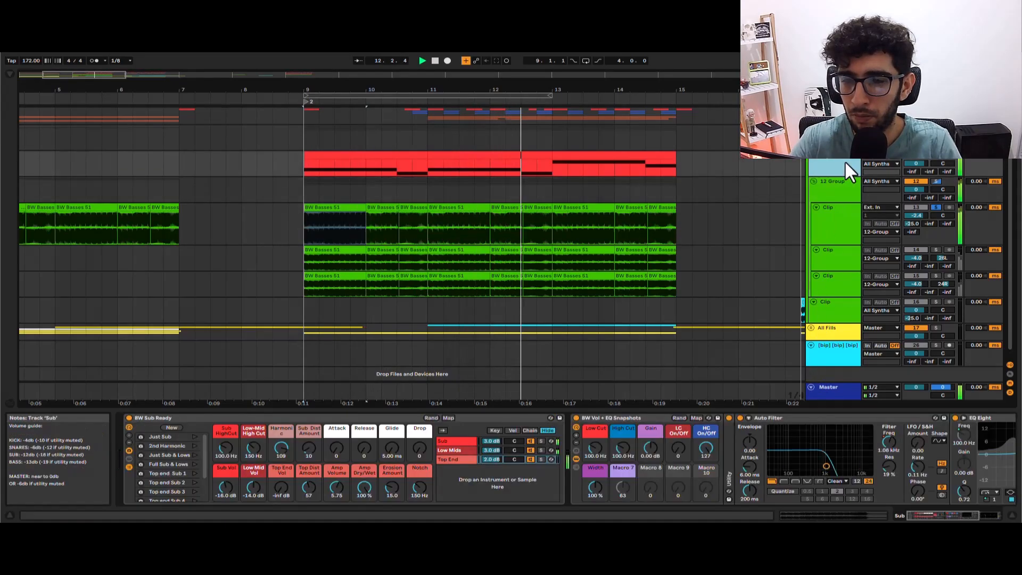
{"action": "left_click_drag", "start_coordinate": [946, 515], "coordinate": [969, 535]}
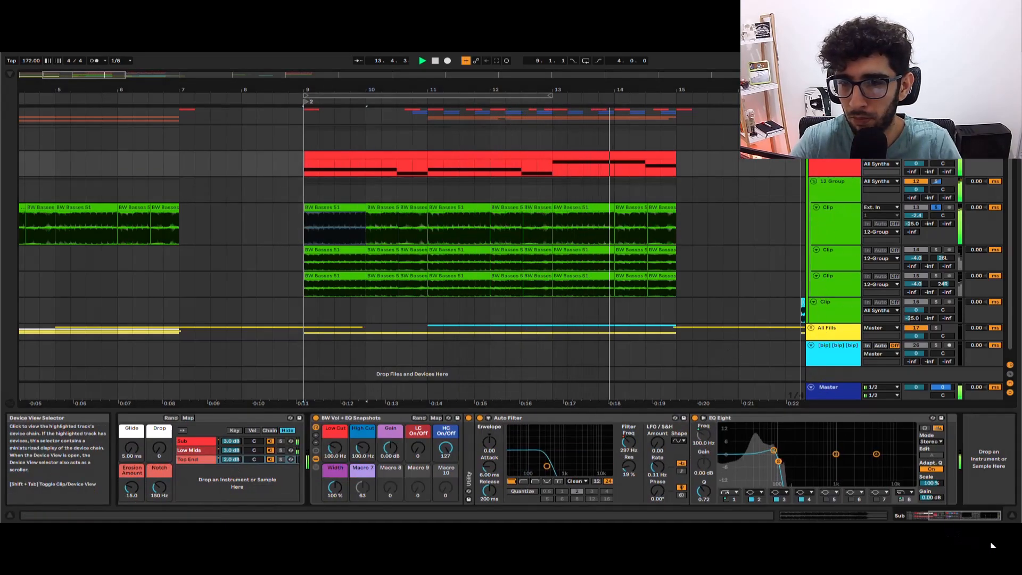
{"action": "left_click_drag", "start_coordinate": [990, 543], "coordinate": [822, 519]}
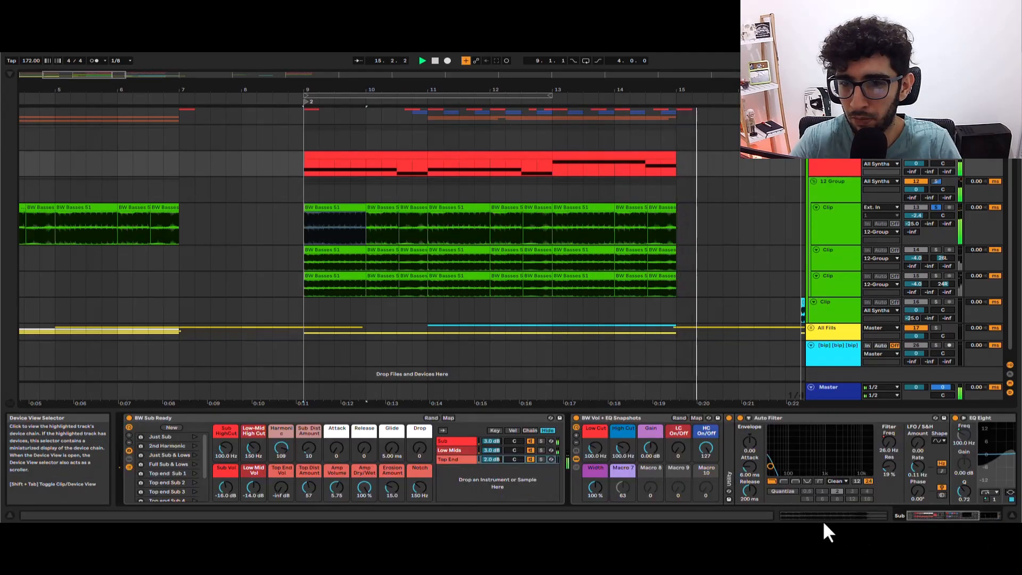
{"action": "key", "text": "space"}
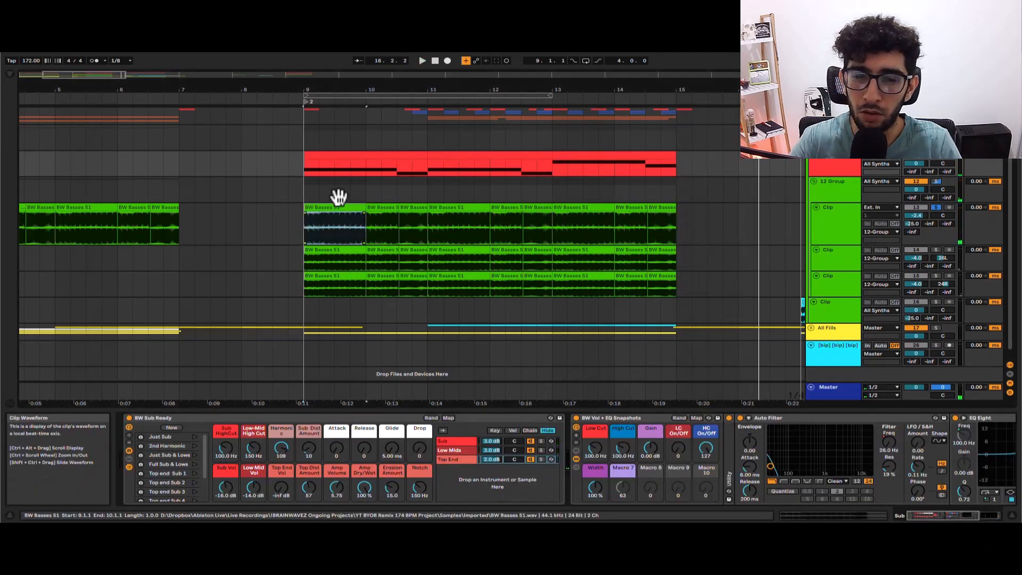
Reduce the height of the first Clip track in 12 Group
{"action": "left_click", "coordinate": [830, 259]}
{"action": "left_click", "coordinate": [836, 194]}
{"action": "left_click", "coordinate": [822, 222]}
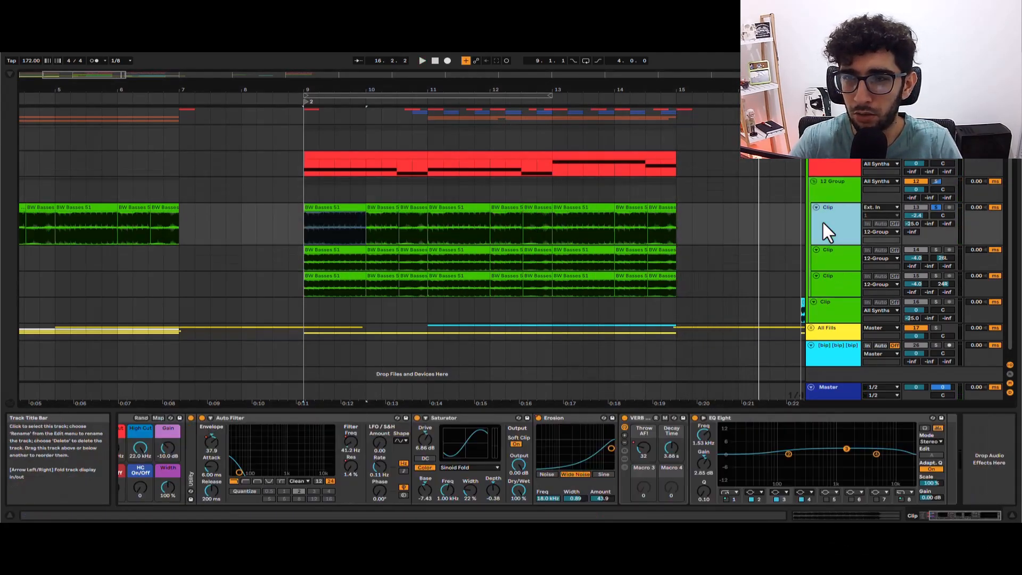
{"action": "left_click_drag", "start_coordinate": [819, 244], "coordinate": [810, 228]}
Unsolo the first Clip track and briefly play all bass layers from bar 9
{"action": "left_click", "coordinate": [324, 233]}
{"action": "left_click", "coordinate": [317, 207]}
{"action": "key", "text": "s"}
{"action": "key", "text": "space"}
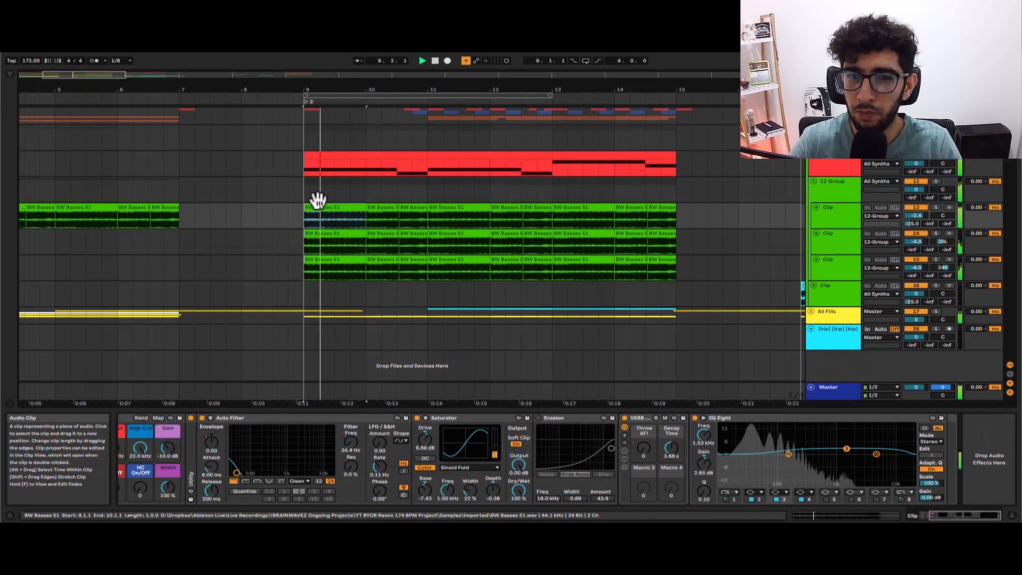
{"action": "key", "text": "space"}
Select the second Clip track's clip at bar 9 and examine its Auto Filter frequency and Saturator
{"action": "left_click", "coordinate": [322, 232]}
{"action": "left_click", "coordinate": [322, 206]}
{"action": "left_click", "coordinate": [320, 232]}
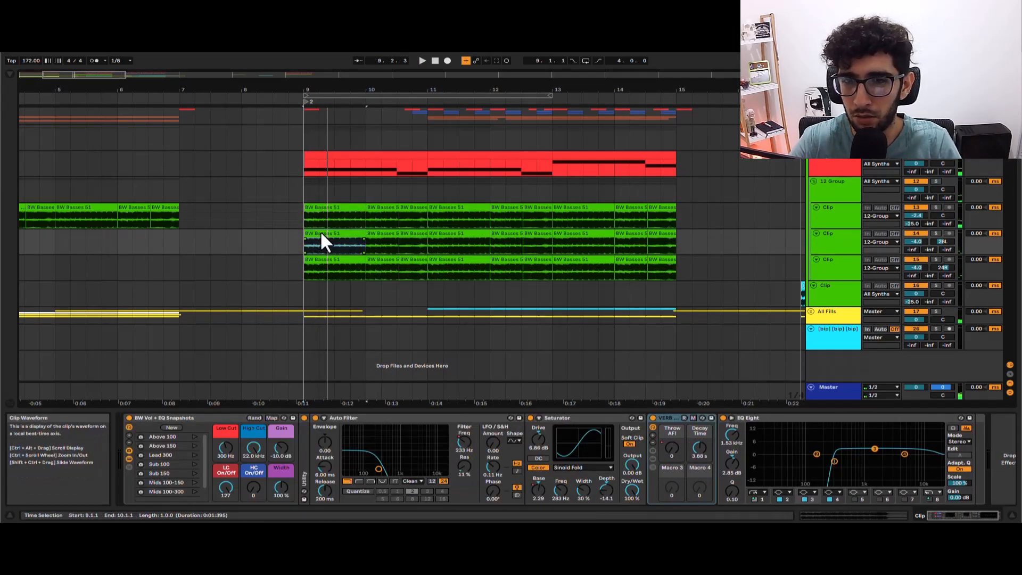
{"action": "left_click", "coordinate": [321, 233]}
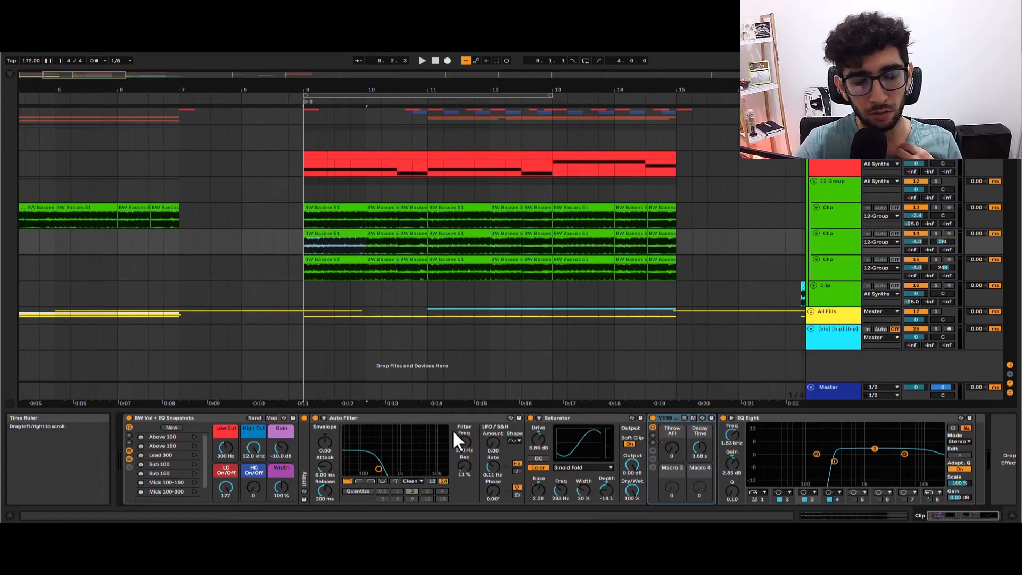
{"action": "left_click", "coordinate": [463, 442]}
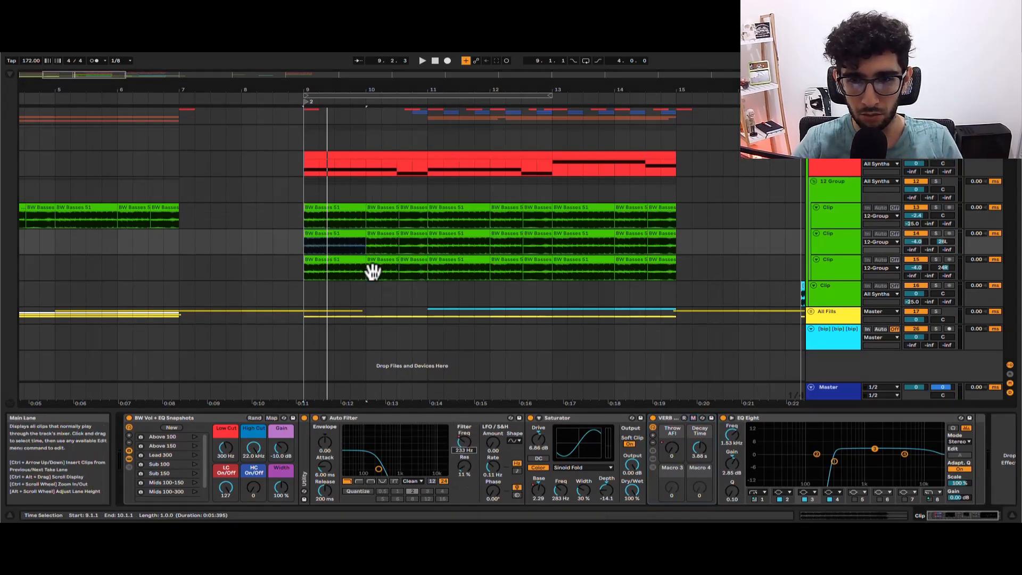
{"action": "left_click", "coordinate": [554, 436]}
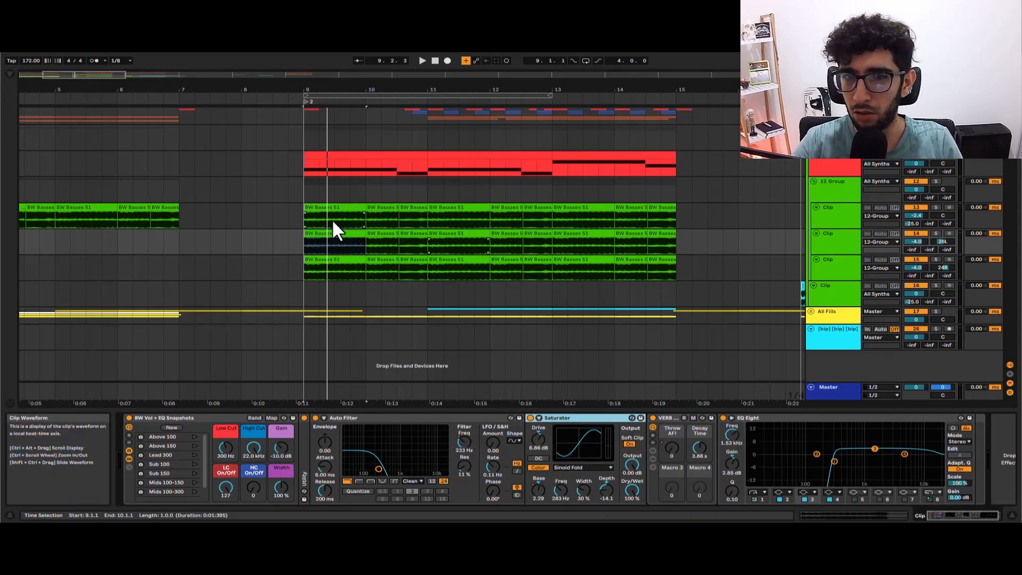
Solo the second Clip track and compare its device chain with those of the third and first Clip tracks
{"action": "left_click", "coordinate": [837, 236]}
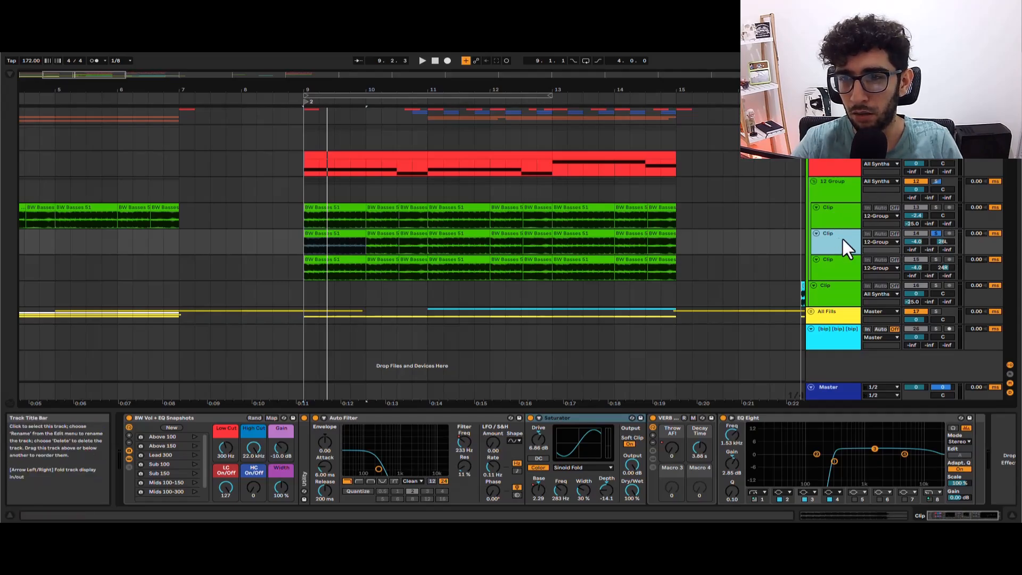
{"action": "left_click", "coordinate": [835, 266]}
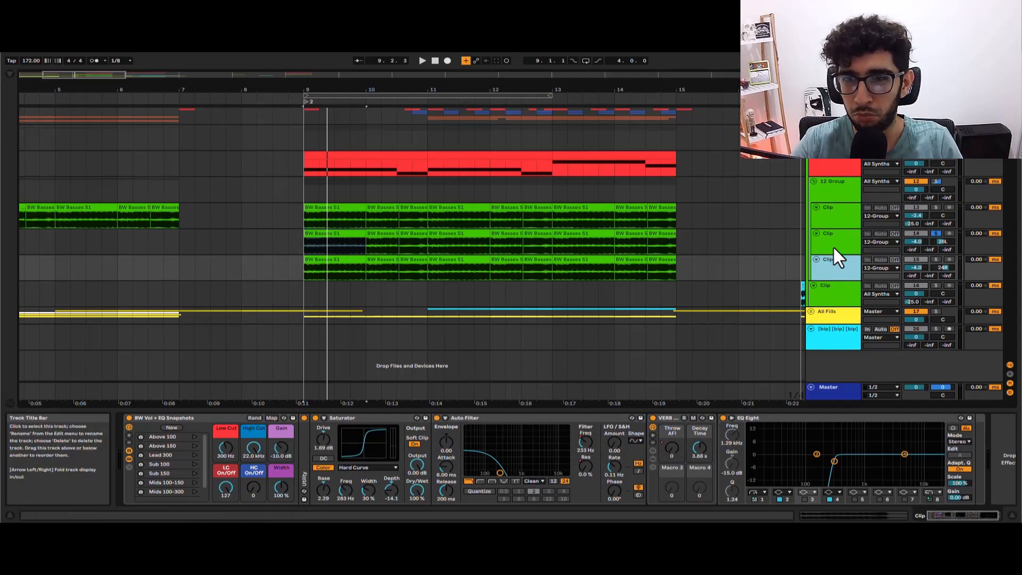
{"action": "left_click", "coordinate": [831, 213]}
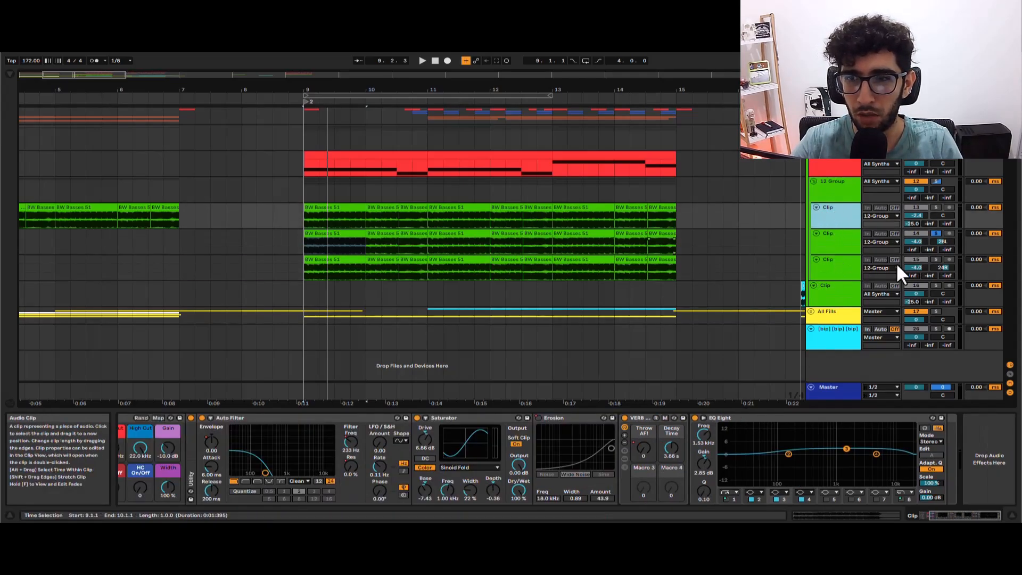
Play the soloed second Clip track from bar 9 to bar 15
{"action": "left_click", "coordinate": [846, 237]}
{"action": "left_click", "coordinate": [326, 225]}
{"action": "key", "text": "Down"}
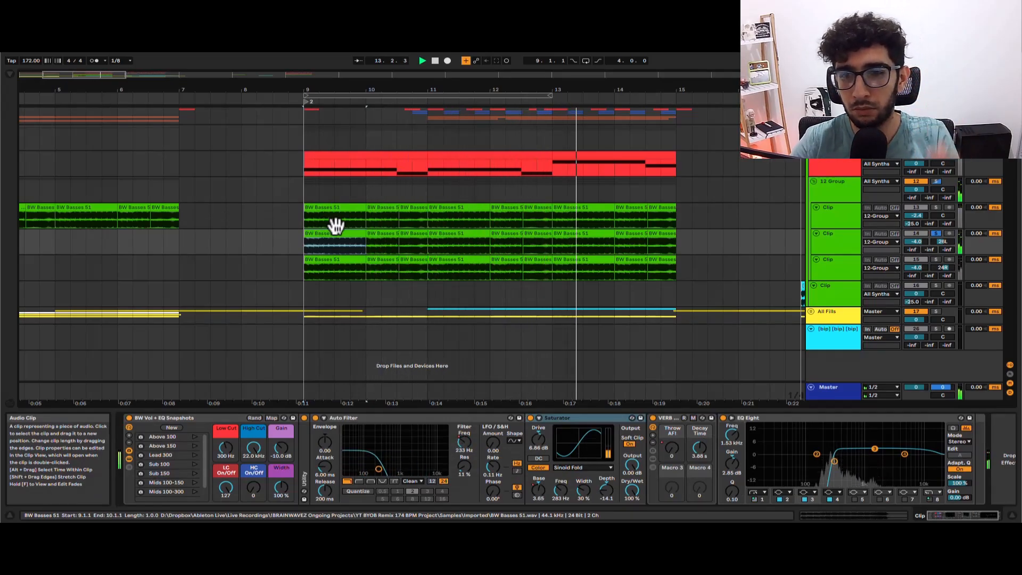
{"action": "key", "text": "space"}
Solo the third Clip track, play it from bar 9 and look over the Master and second Clip track device chains
{"action": "left_click", "coordinate": [934, 259]}
{"action": "left_click", "coordinate": [831, 259]}
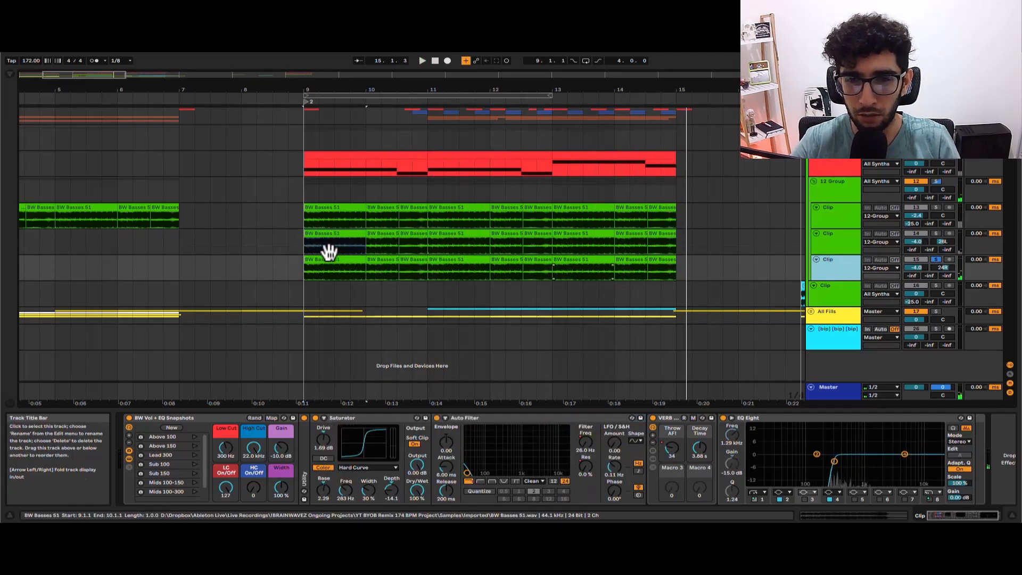
{"action": "key", "text": "Down"}
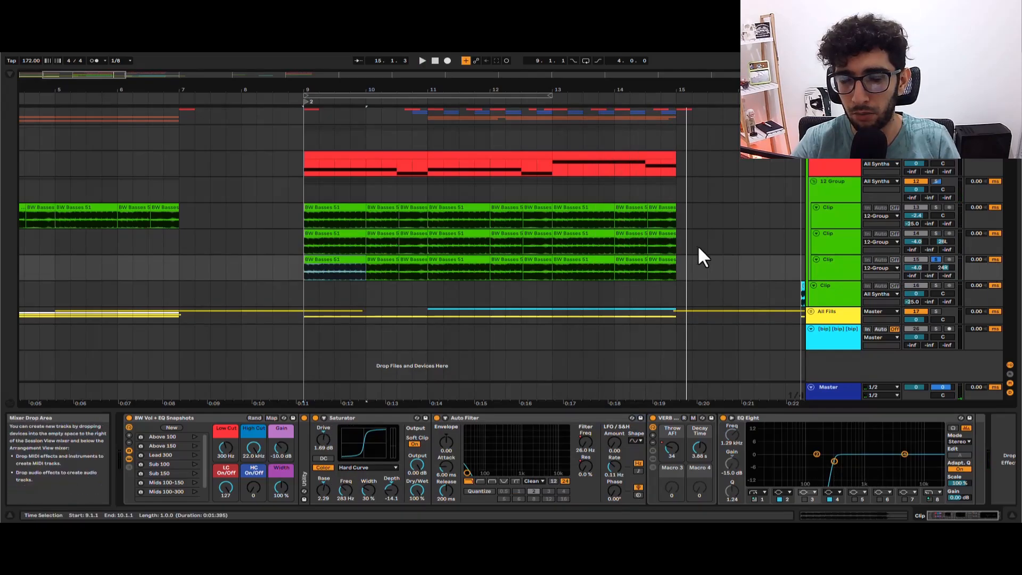
{"action": "key", "text": "space"}
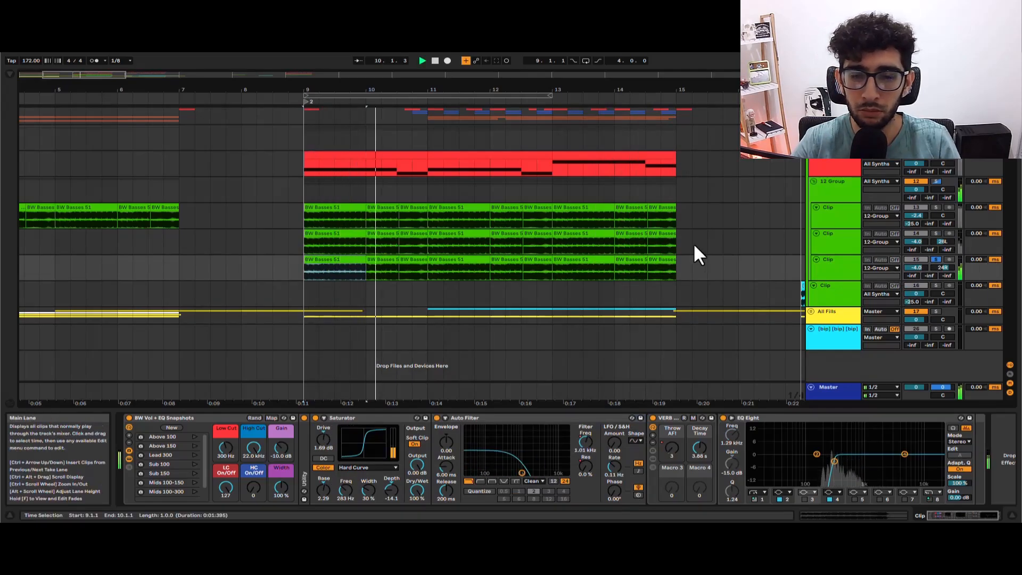
{"action": "left_click", "coordinate": [827, 393]}
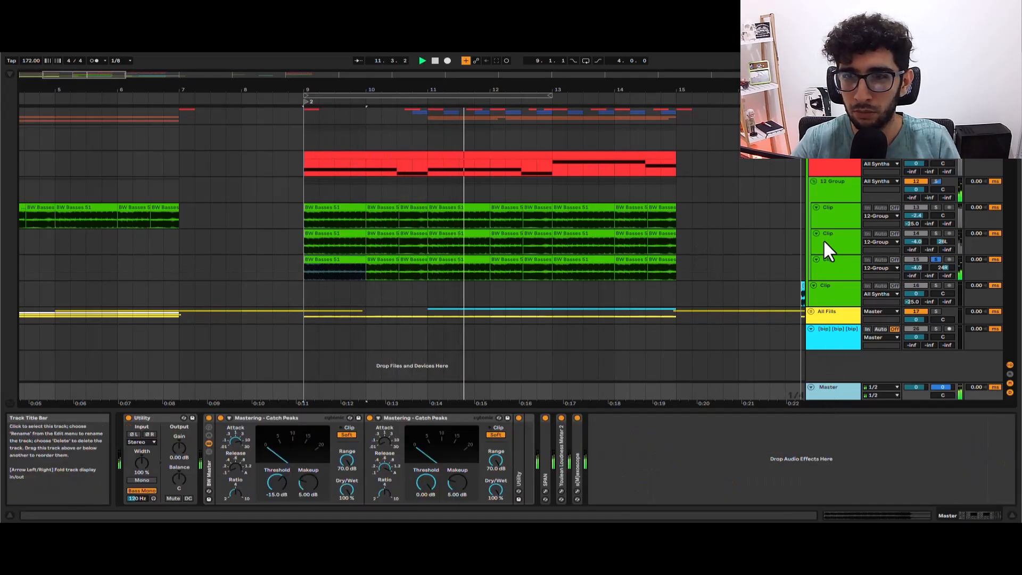
{"action": "left_click", "coordinate": [823, 239]}
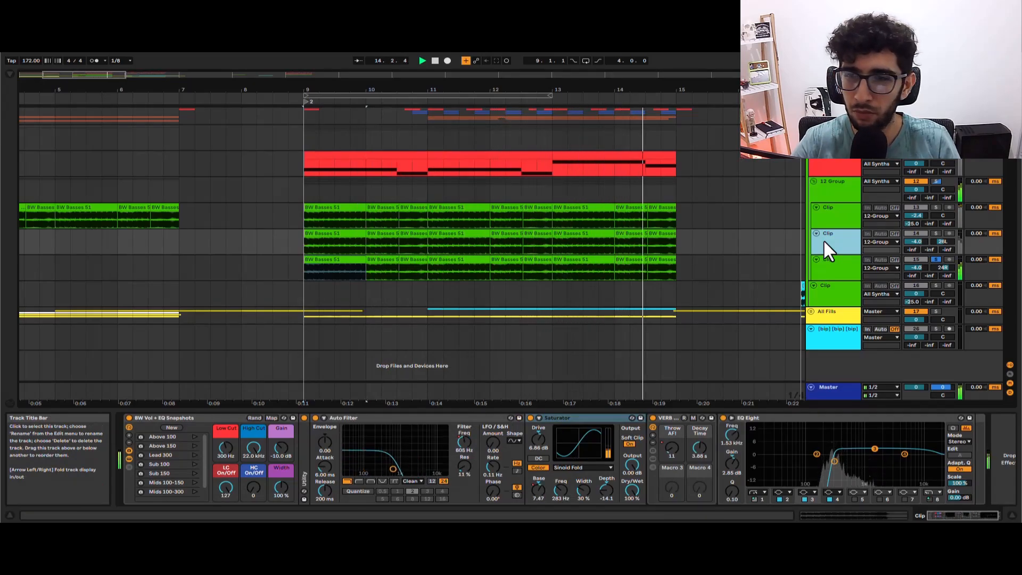
View the 12 Group's EQ, unsolo the third Clip track and play all bass layers from bar 9 to bar 15
{"action": "left_click", "coordinate": [823, 188]}
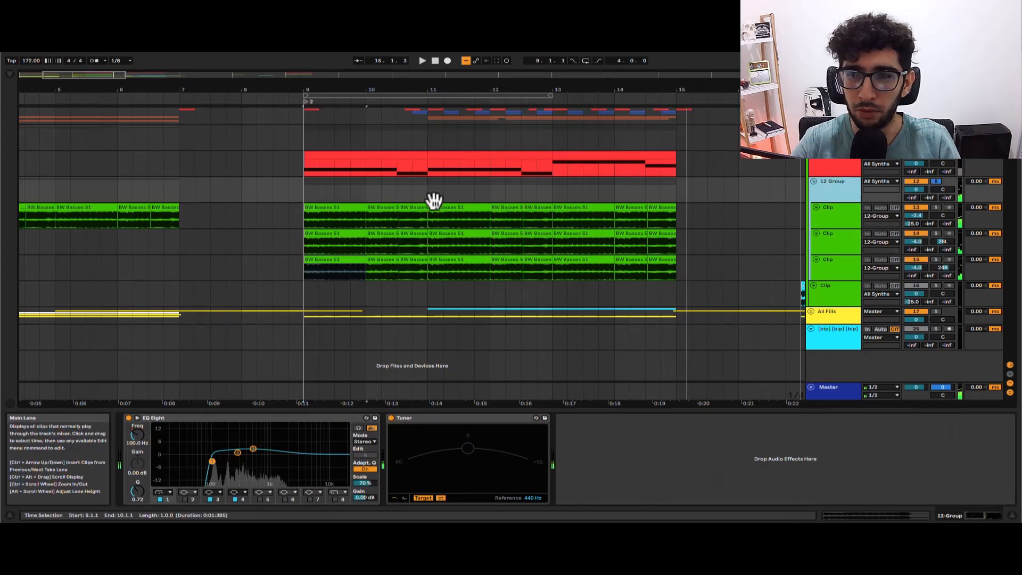
{"action": "left_click", "coordinate": [334, 190]}
{"action": "left_click", "coordinate": [230, 132]}
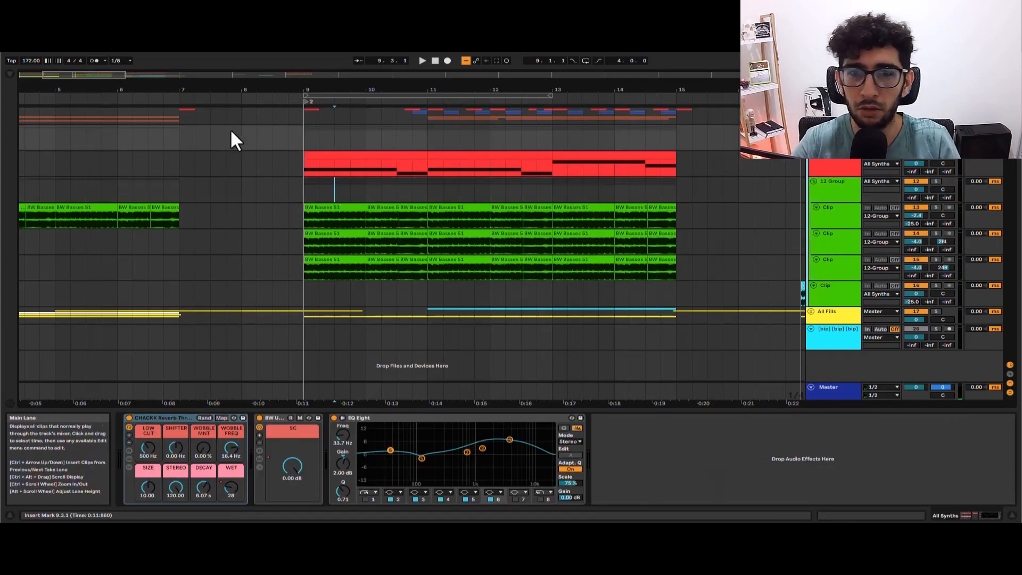
{"action": "left_click", "coordinate": [301, 121]}
{"action": "key", "text": "space"}
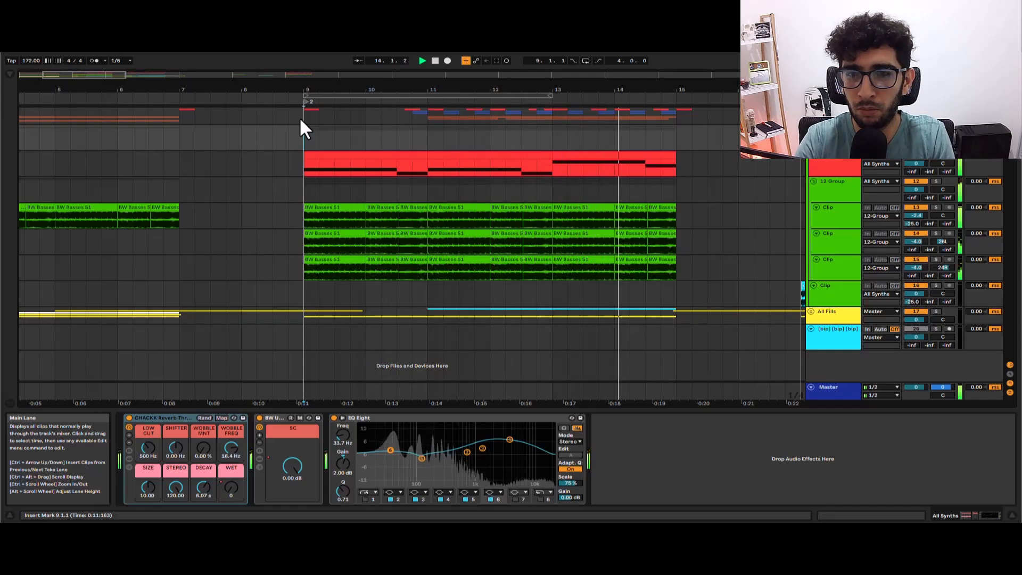
{"action": "key", "text": "space"}
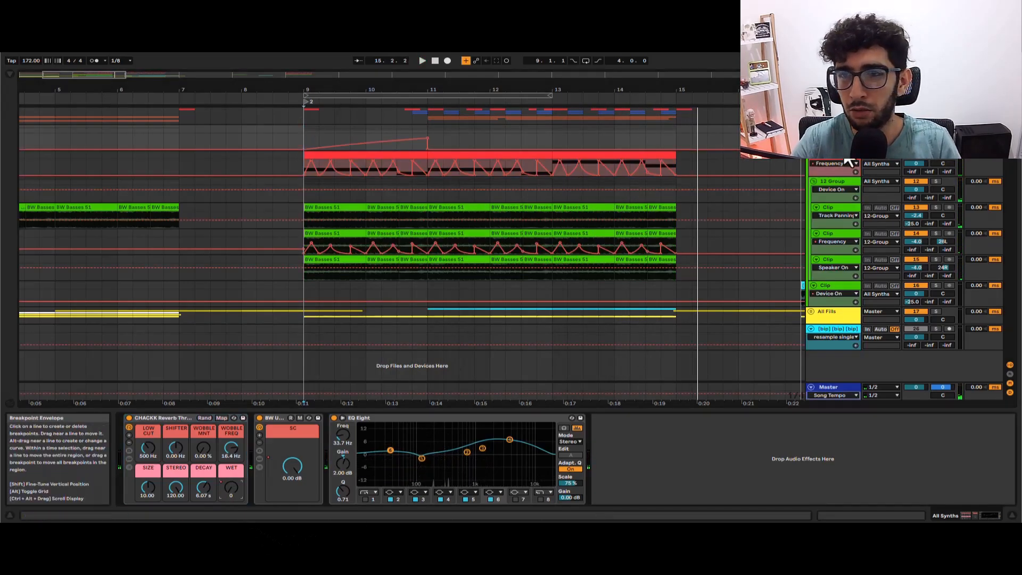
Display automation and examine the All Synths group's reverb ramp and SC volume envelopes
{"action": "key", "text": "a"}
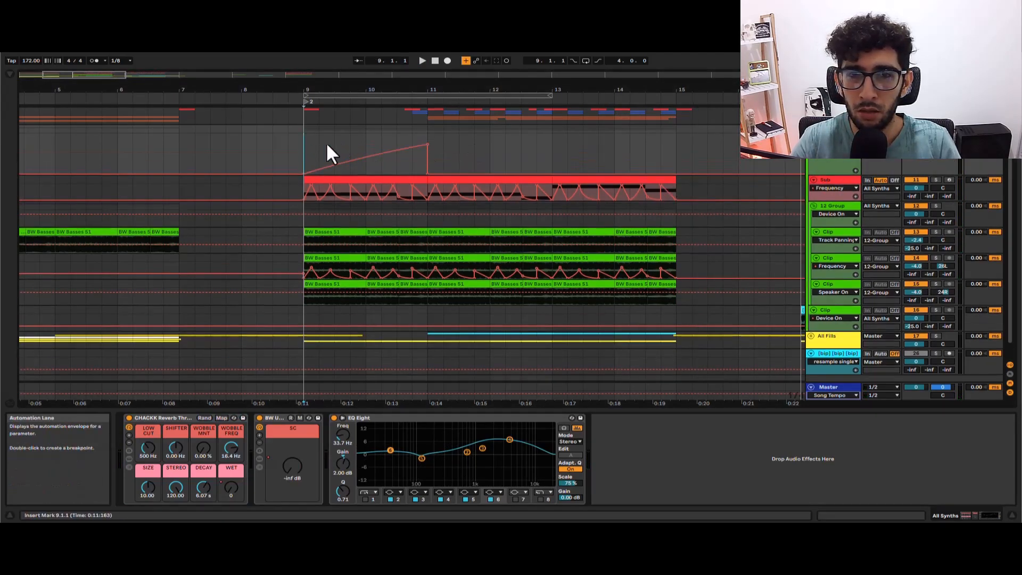
{"action": "left_click", "coordinate": [441, 144], "text": "shift"}
{"action": "left_click", "coordinate": [438, 131]}
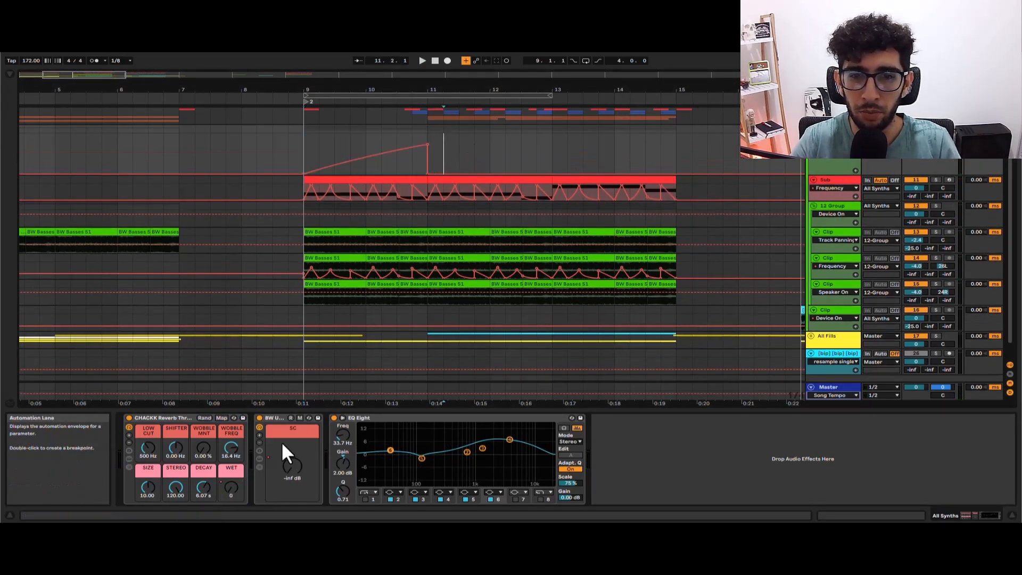
{"action": "left_click", "coordinate": [292, 464]}
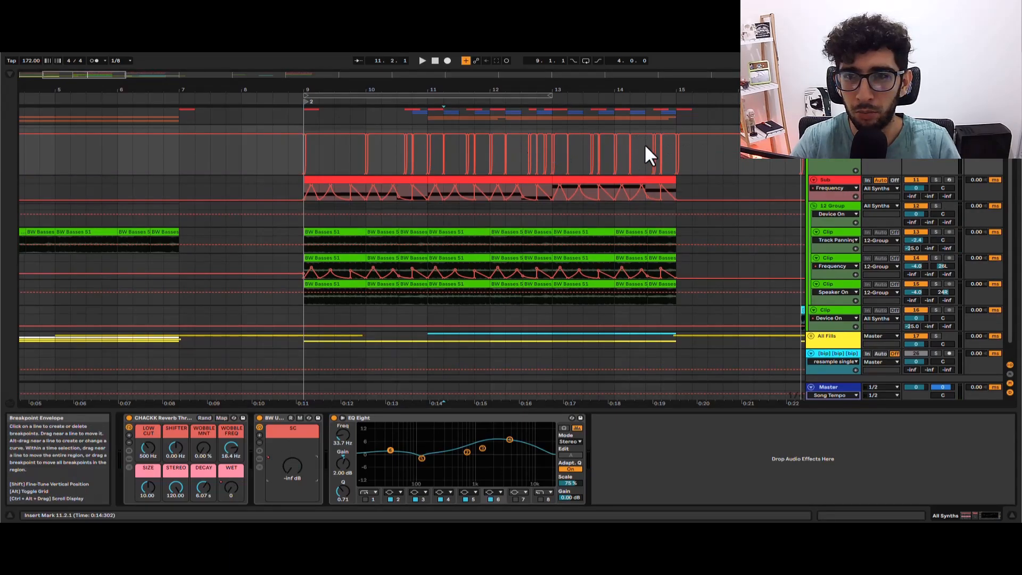
{"action": "key", "text": "a"}
Examine the bands of the EQ Eight on the All Synths group
{"action": "left_click", "coordinate": [418, 453]}
{"action": "left_click_drag", "start_coordinate": [521, 430], "coordinate": [453, 482]}
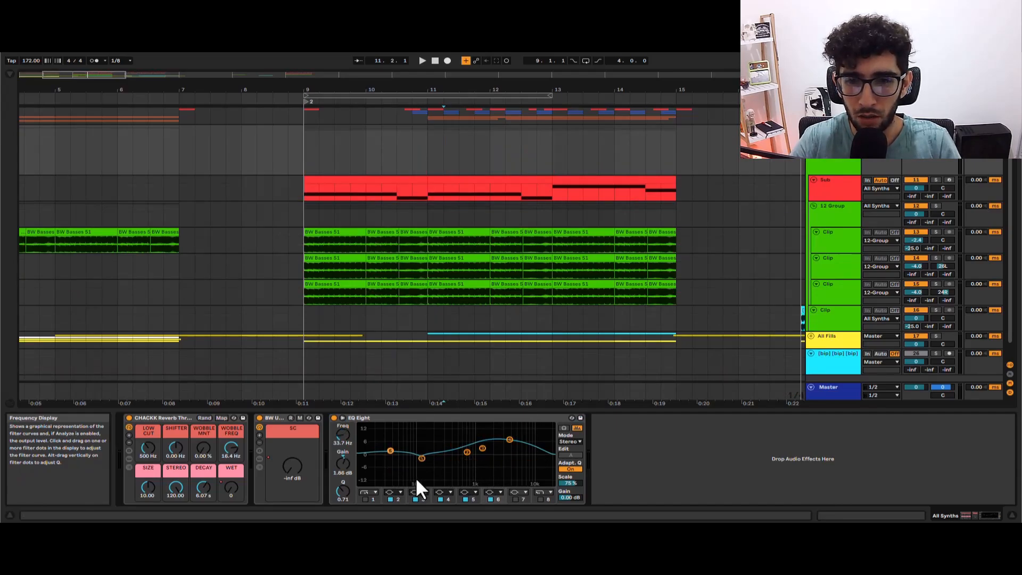
{"action": "left_click", "coordinate": [422, 457]}
Record a resample of the All Synths group from bar 9 and delete the recorded clip
{"action": "left_click_drag", "start_coordinate": [432, 91], "coordinate": [183, 172]}
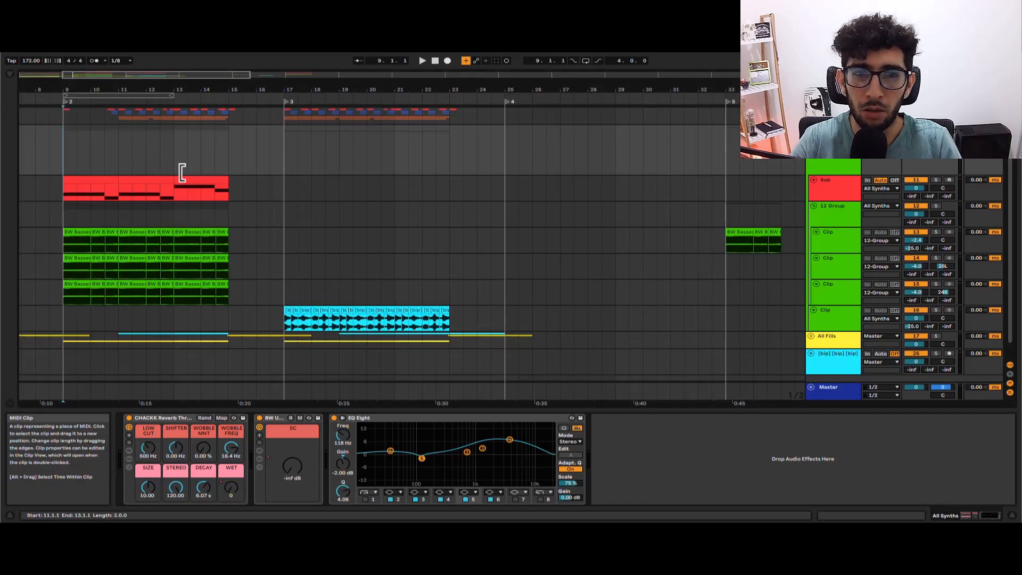
{"action": "left_click", "coordinate": [63, 151]}
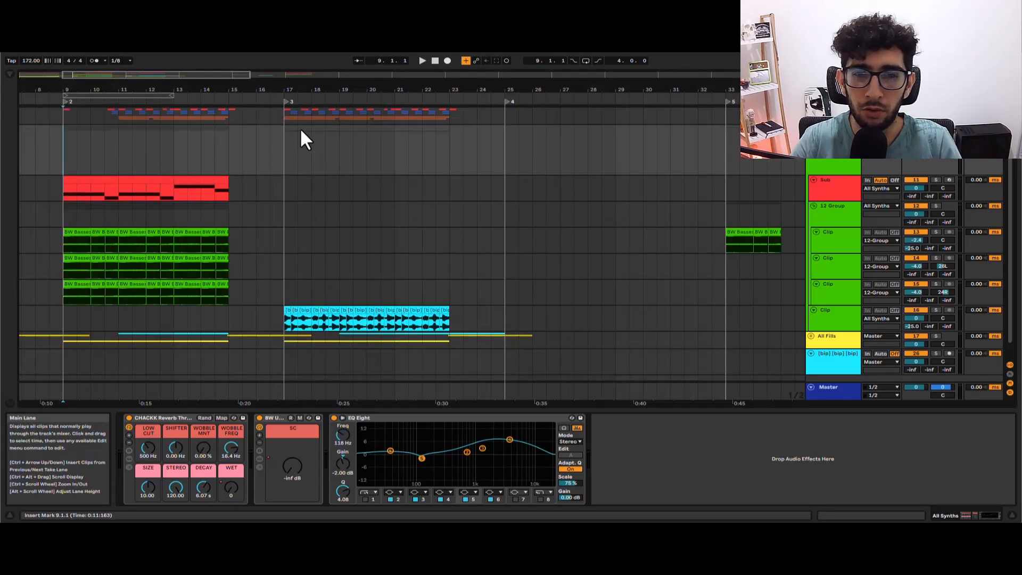
{"action": "left_click", "coordinate": [290, 319]}
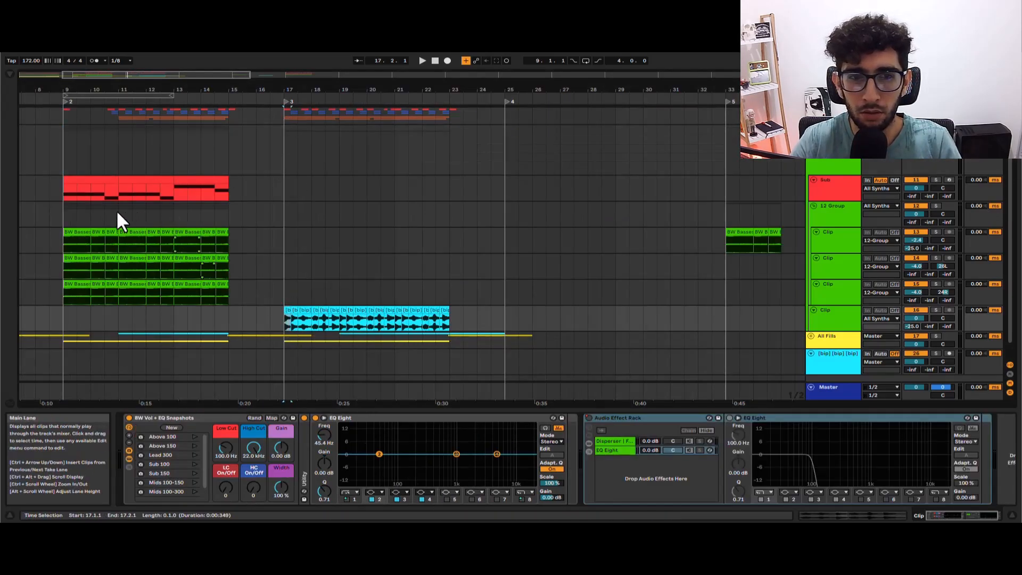
{"action": "left_click", "coordinate": [63, 145]}
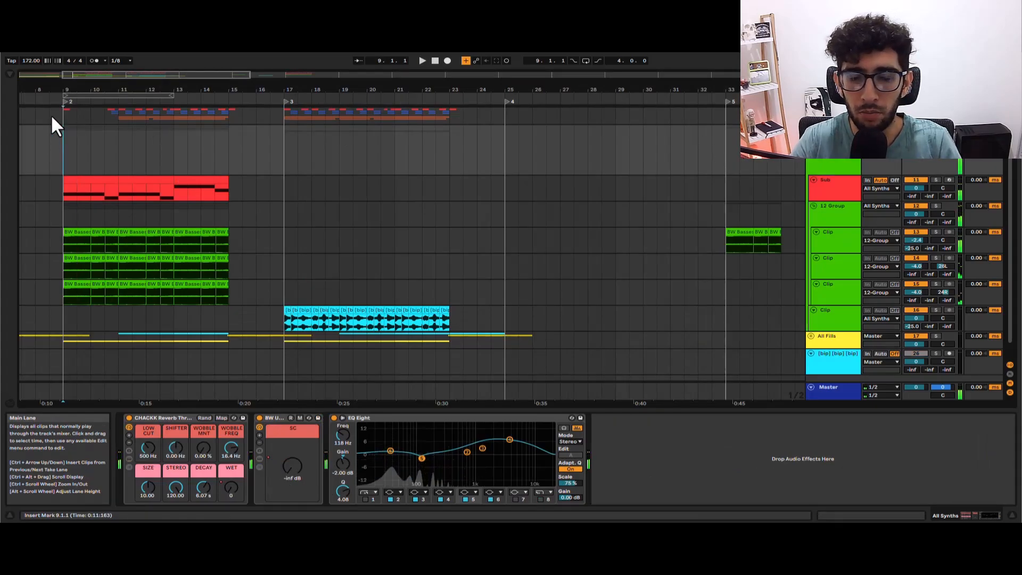
{"action": "key", "text": "space"}
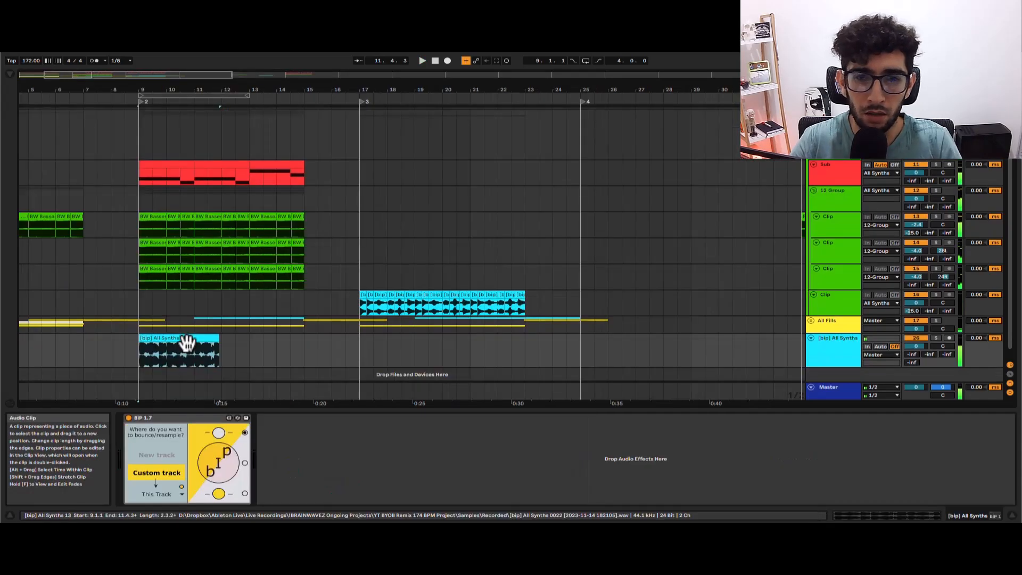
{"action": "key", "text": "Delete"}
Solo the fourth Clip track and play its resampled clips from bar 17 to bar 22
{"action": "left_click", "coordinate": [363, 303]}
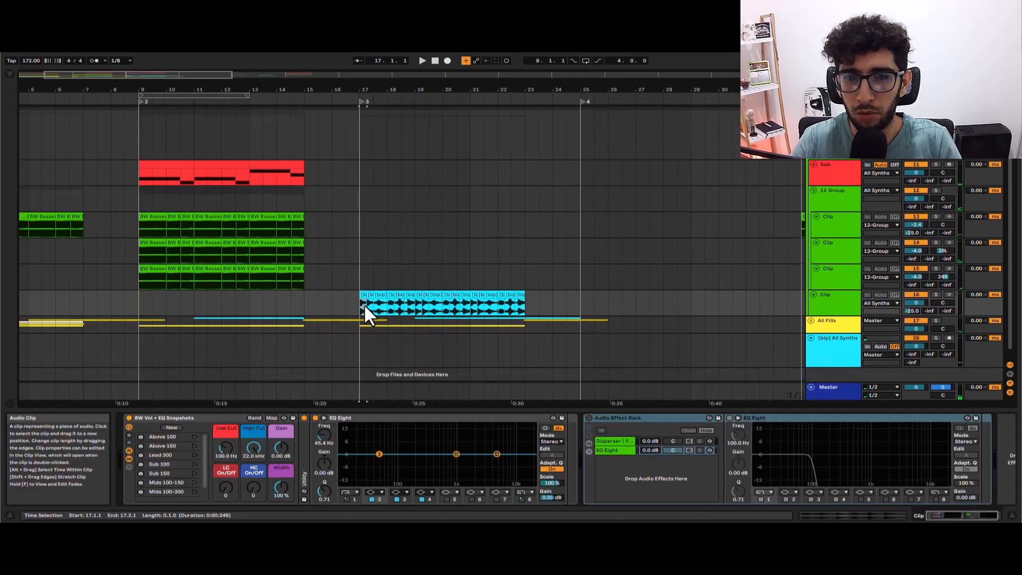
{"action": "scroll", "coordinate": [363, 304], "scroll_direction": "up", "scroll_amount": 3}
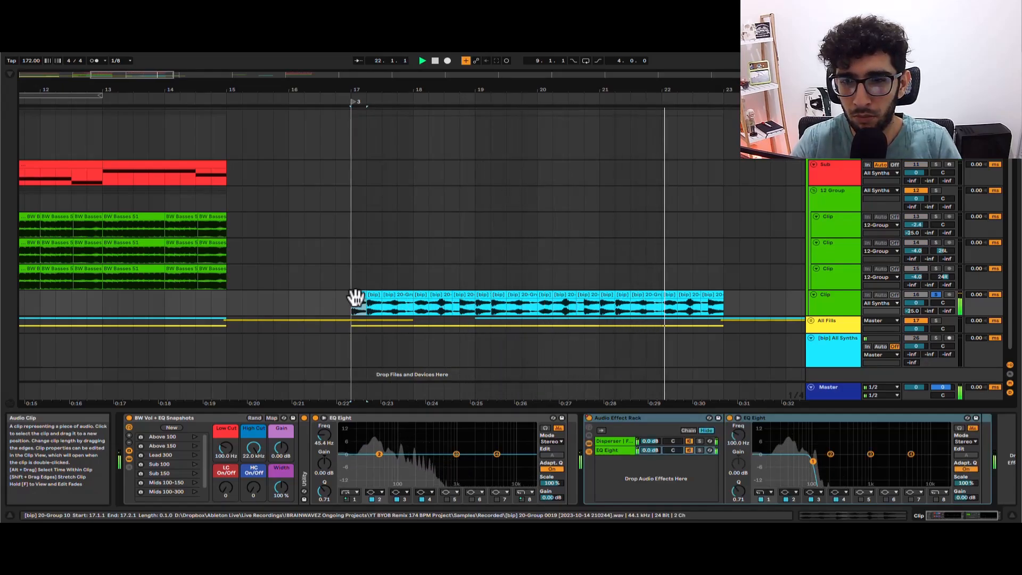
{"action": "key", "text": "space"}
Copy the fourth Clip track's first clip to bar 26 and extend the copy to about two bars, starting at 27.2.1
{"action": "key", "text": "minus"}
{"action": "key", "text": "minus"}
{"action": "scroll", "coordinate": [372, 292], "scroll_direction": "down", "scroll_amount": 1}
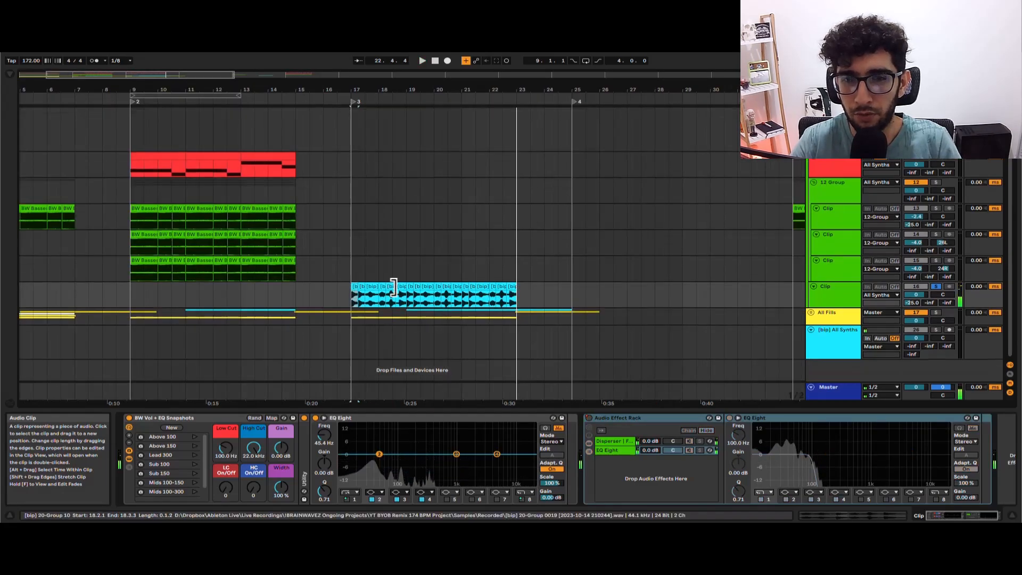
{"action": "key", "text": "ctrl+c"}
{"action": "left_click", "coordinate": [597, 285]}
{"action": "key", "text": "ctrl+v"}
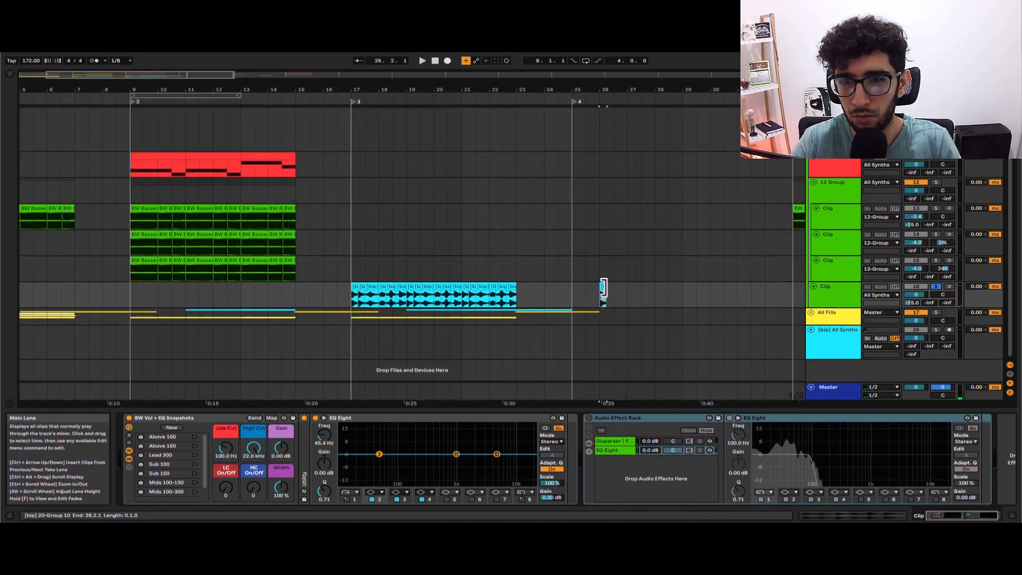
{"action": "left_click_drag", "start_coordinate": [603, 287], "coordinate": [639, 290]}
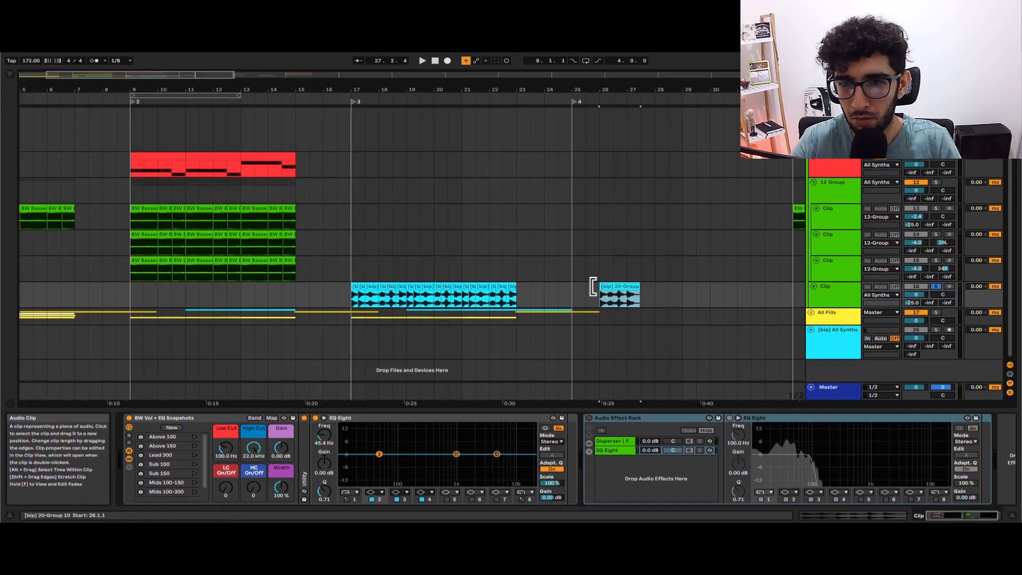
{"action": "left_click_drag", "start_coordinate": [602, 290], "coordinate": [655, 290]}
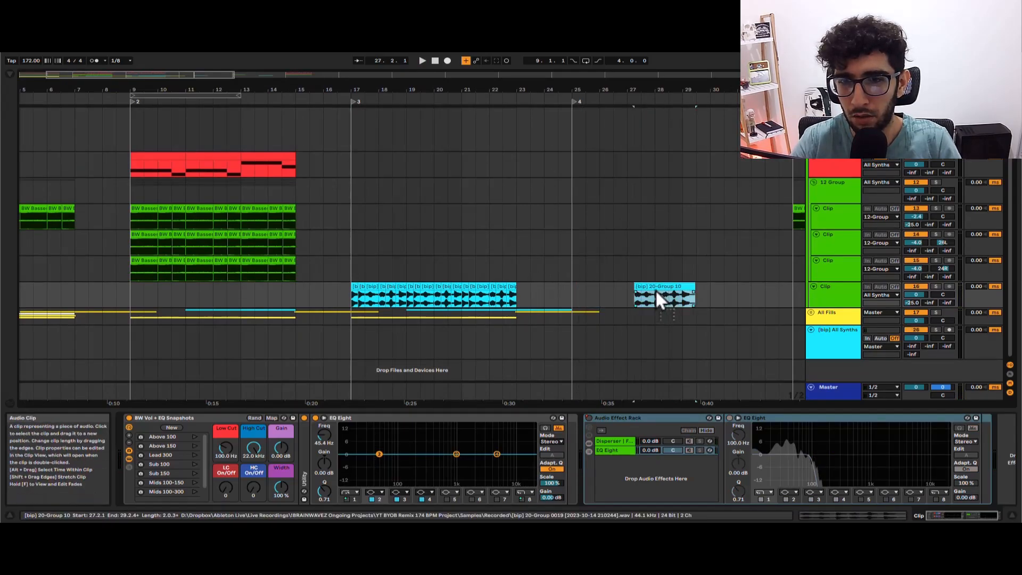
Play the extended copy from 27.2.1 and move it to about bar 37
{"action": "key", "text": "space"}
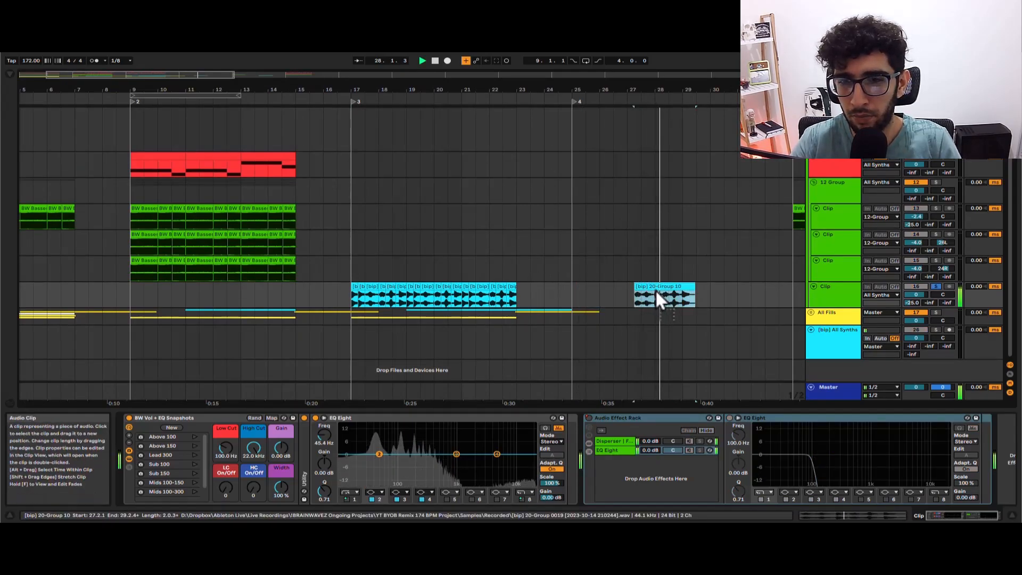
{"action": "key", "text": "space"}
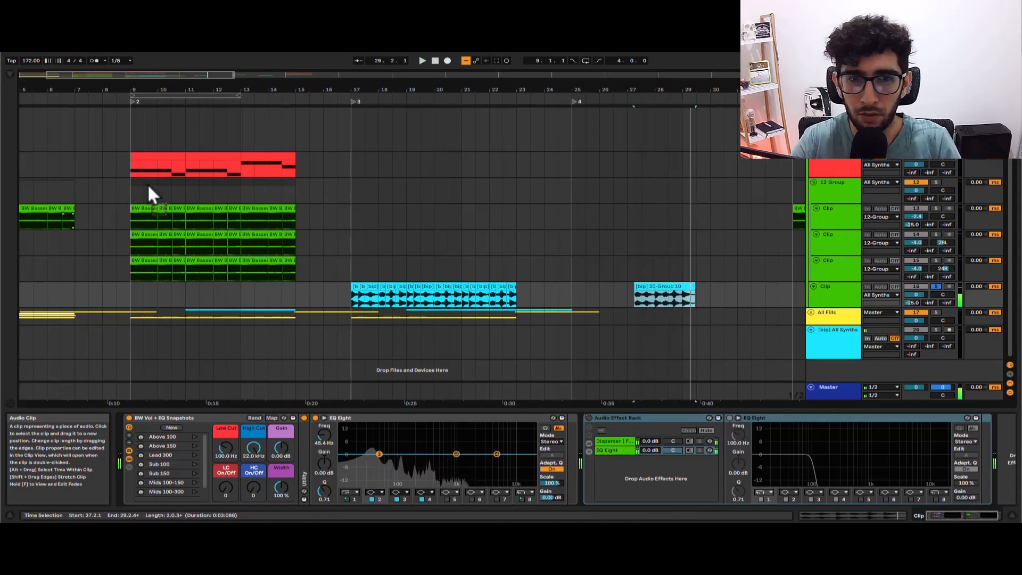
{"action": "left_click", "coordinate": [670, 286]}
Inspect the short clip at bar 17, unsolo the fourth Clip track and play the section from bar 17 to bar 21
{"action": "scroll", "coordinate": [357, 292], "scroll_direction": "up", "scroll_amount": 5}
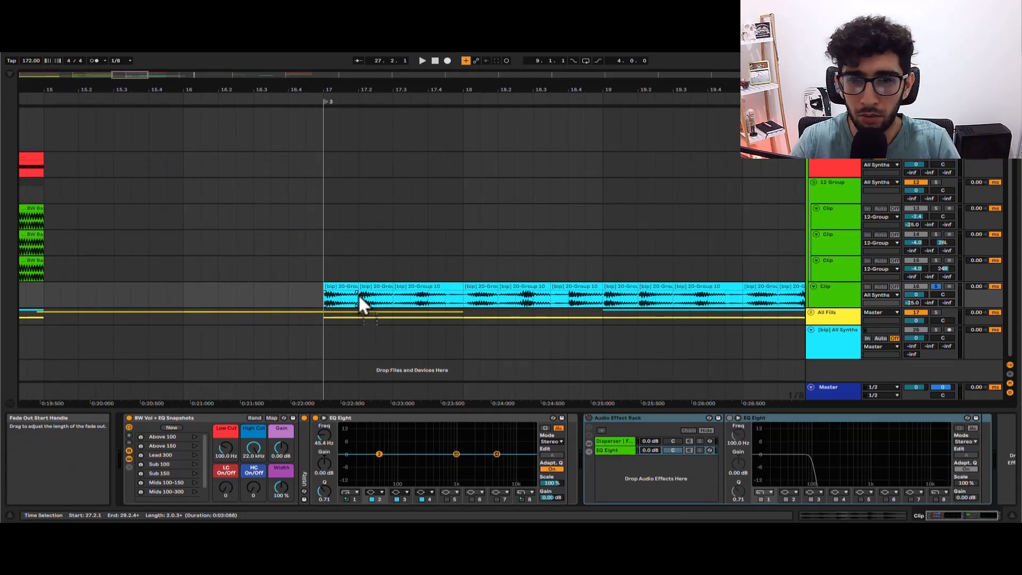
{"action": "left_click", "coordinate": [352, 290]}
{"action": "scroll", "coordinate": [329, 287], "scroll_direction": "down", "scroll_amount": 6}
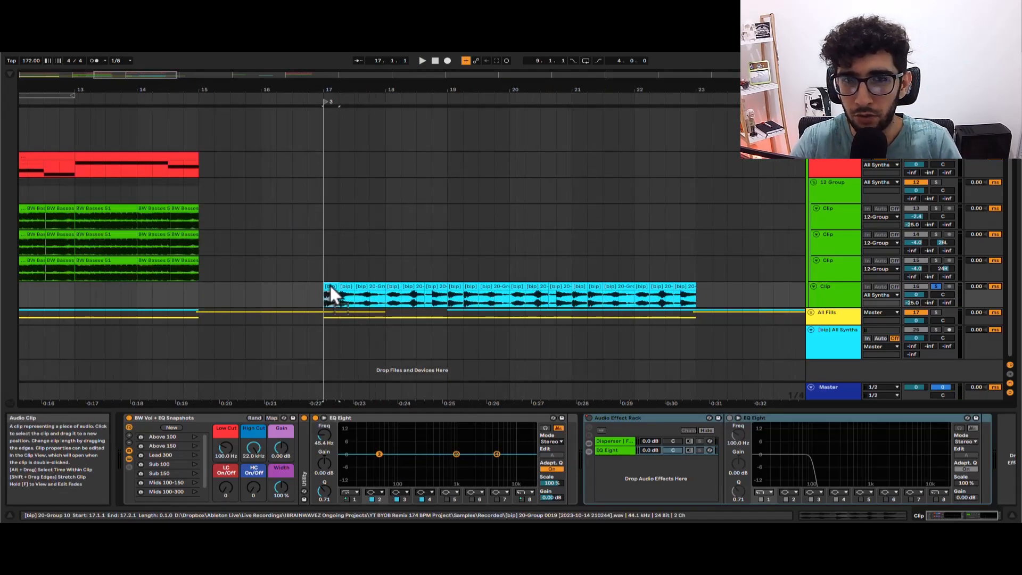
{"action": "scroll", "coordinate": [287, 287], "scroll_direction": "up", "scroll_amount": 1}
{"action": "scroll", "coordinate": [228, 292], "scroll_direction": "up", "scroll_amount": 3}
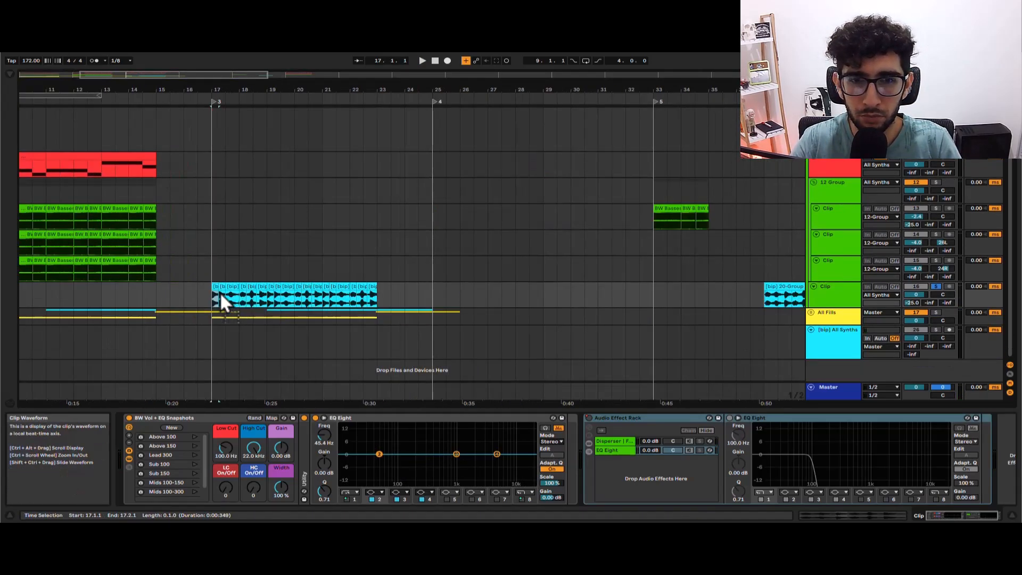
{"action": "left_click", "coordinate": [211, 277]}
{"action": "key", "text": "space"}
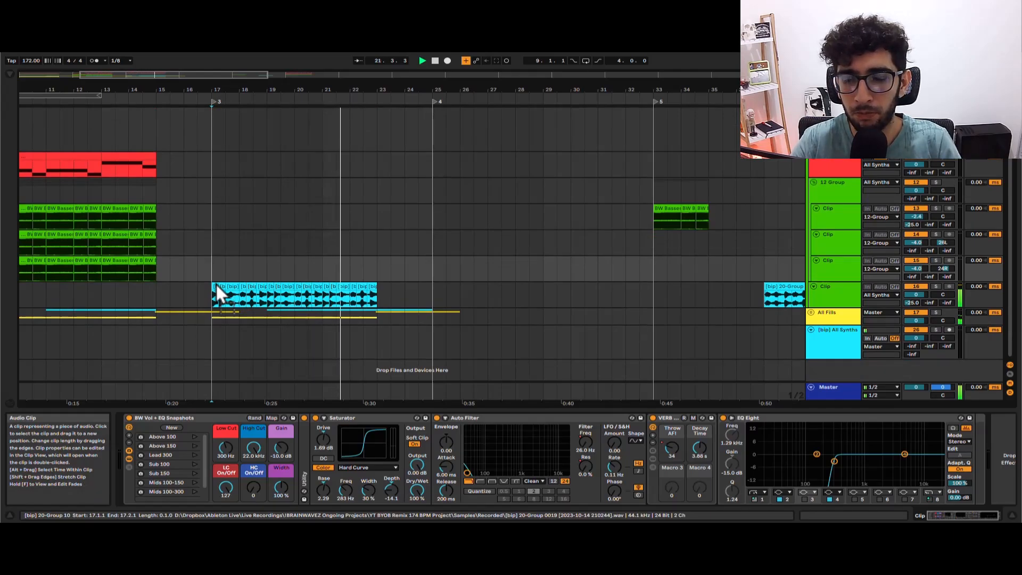
{"action": "key", "text": "space"}
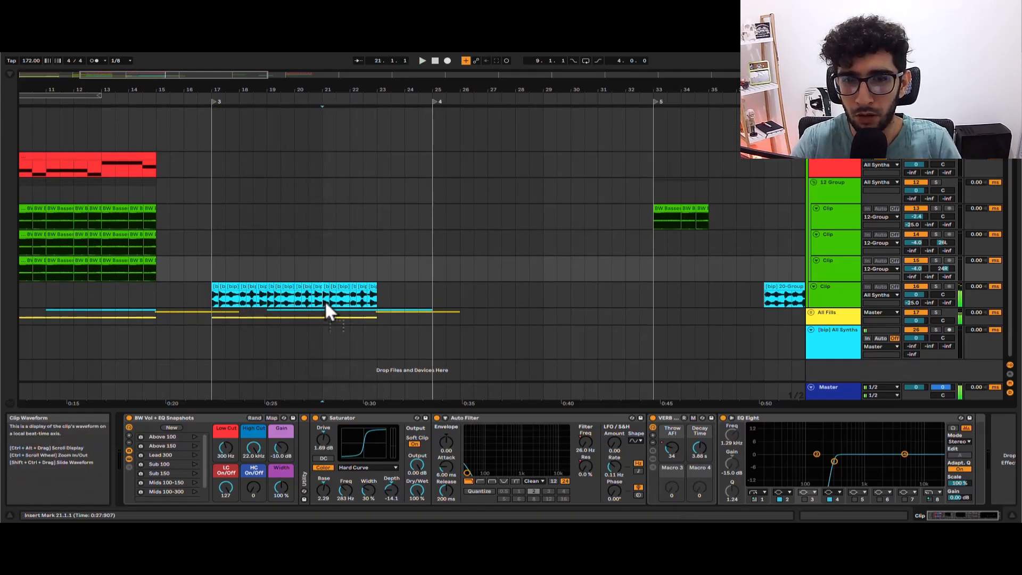
Examine the Disperser chain of the fourth Clip track's Audio Effect Rack, including its Faturator and EQ Eight
{"action": "left_click", "coordinate": [325, 299]}
{"action": "key", "text": "plus"}
{"action": "key", "text": "plus"}
{"action": "left_click", "coordinate": [608, 423]}
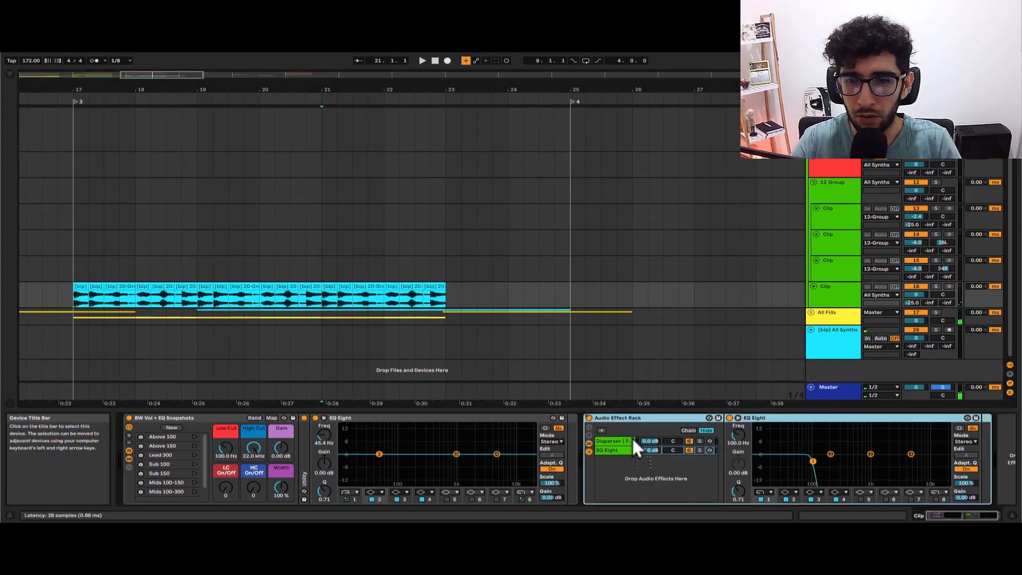
{"action": "left_click_drag", "start_coordinate": [626, 461], "coordinate": [622, 473]}
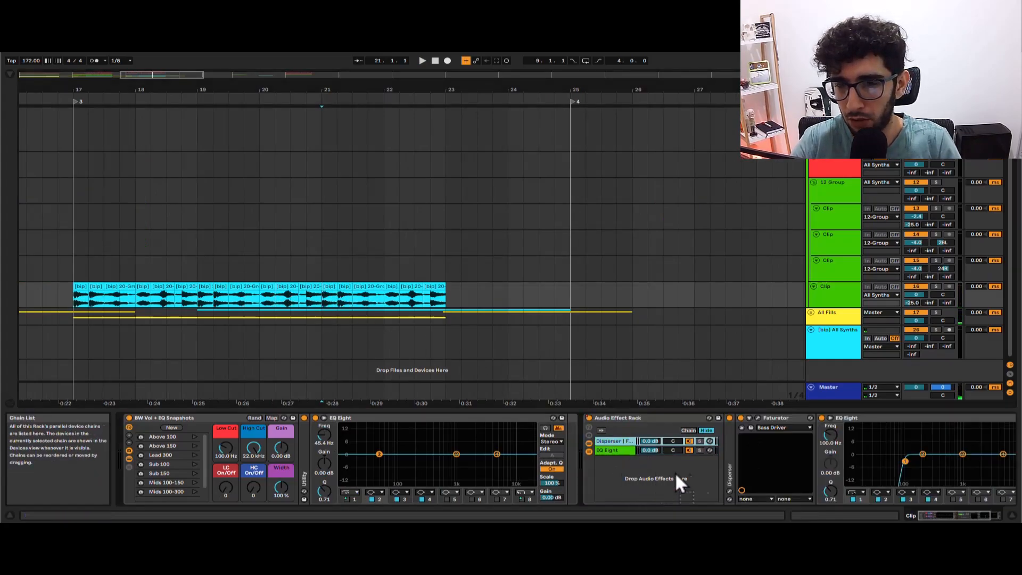
{"action": "scroll", "coordinate": [737, 495], "scroll_direction": "right", "scroll_amount": 3}
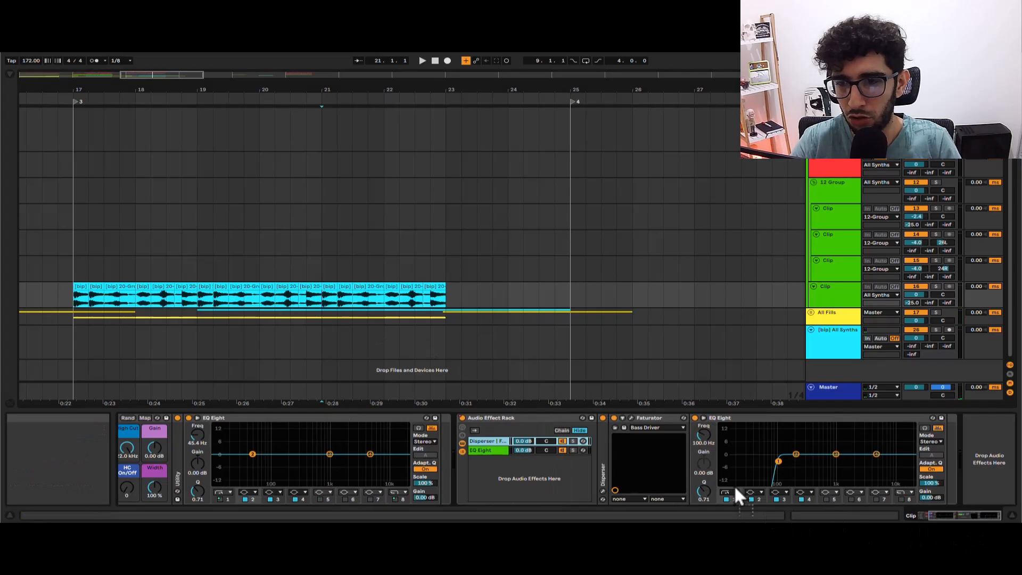
Solo the fourth Clip track and play it from bar 21 with its Disperser device selected
{"action": "left_click", "coordinate": [597, 487]}
{"action": "key", "text": "space"}
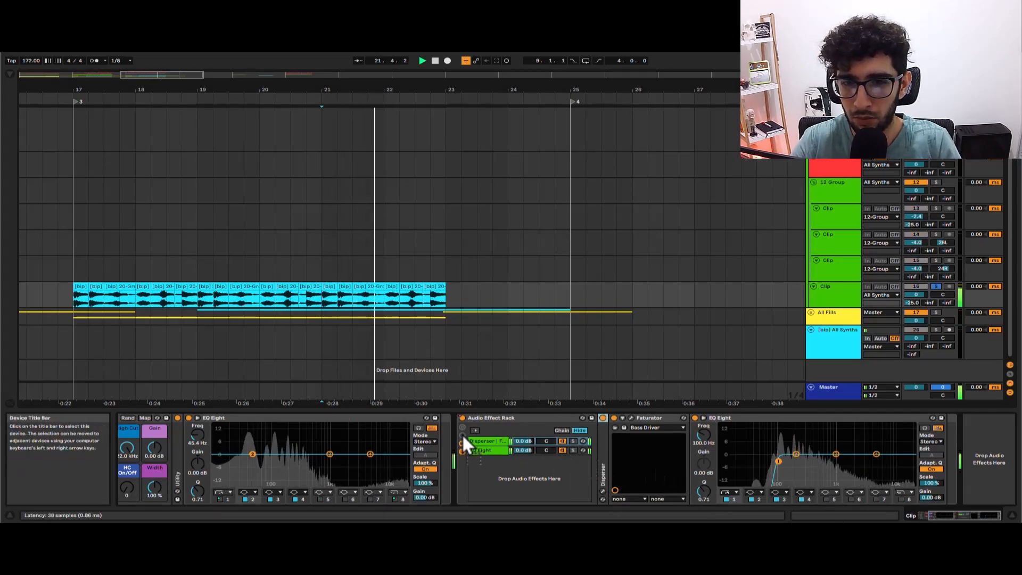
{"action": "key", "text": "space"}
Play the fourth Clip track from bar 21 to bar 23 again, comparing it with its Audio Effect Rack turned off
{"action": "left_click", "coordinate": [328, 303]}
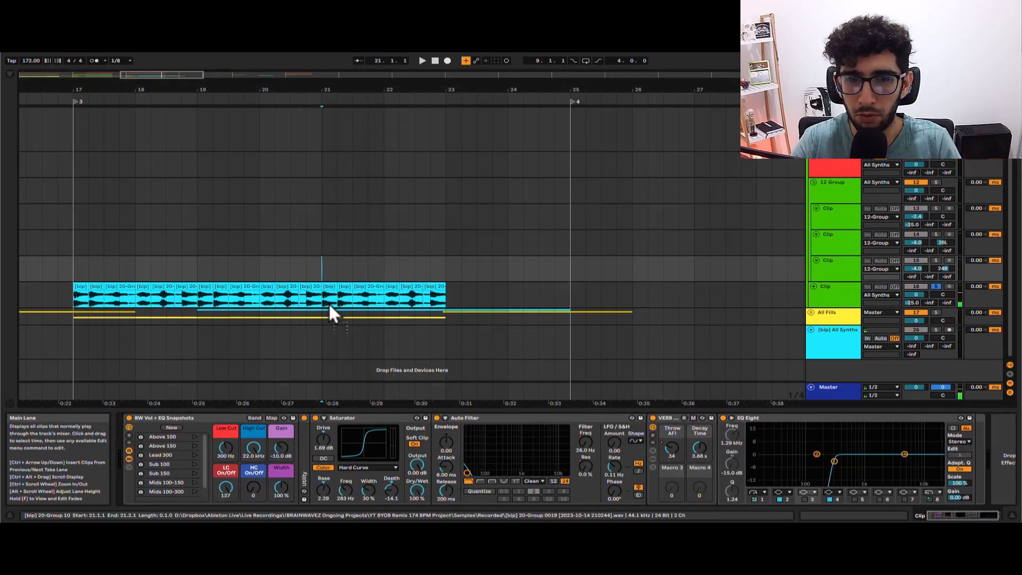
{"action": "left_click", "coordinate": [330, 308]}
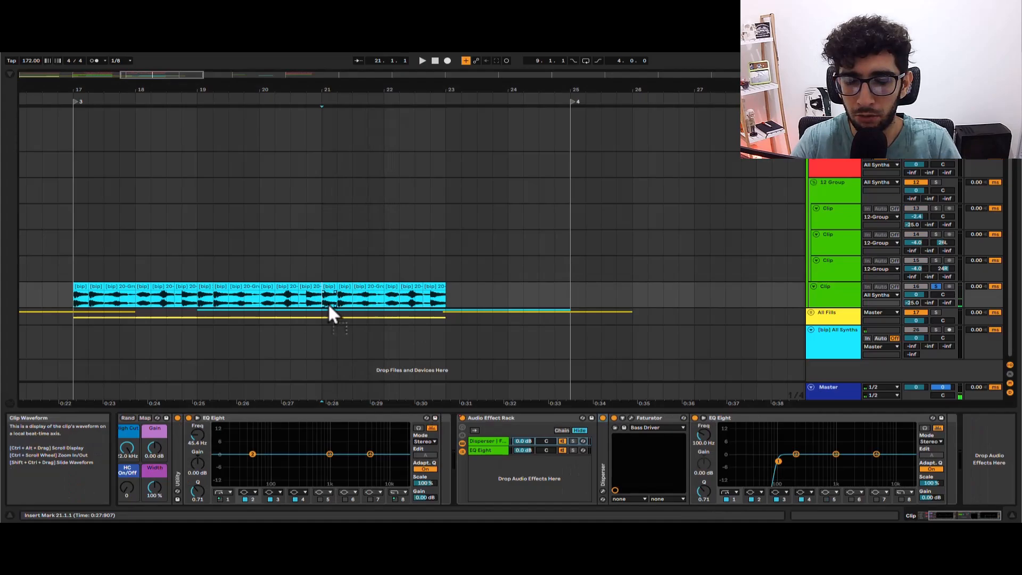
{"action": "left_click", "coordinate": [470, 434]}
{"action": "key", "text": "space"}
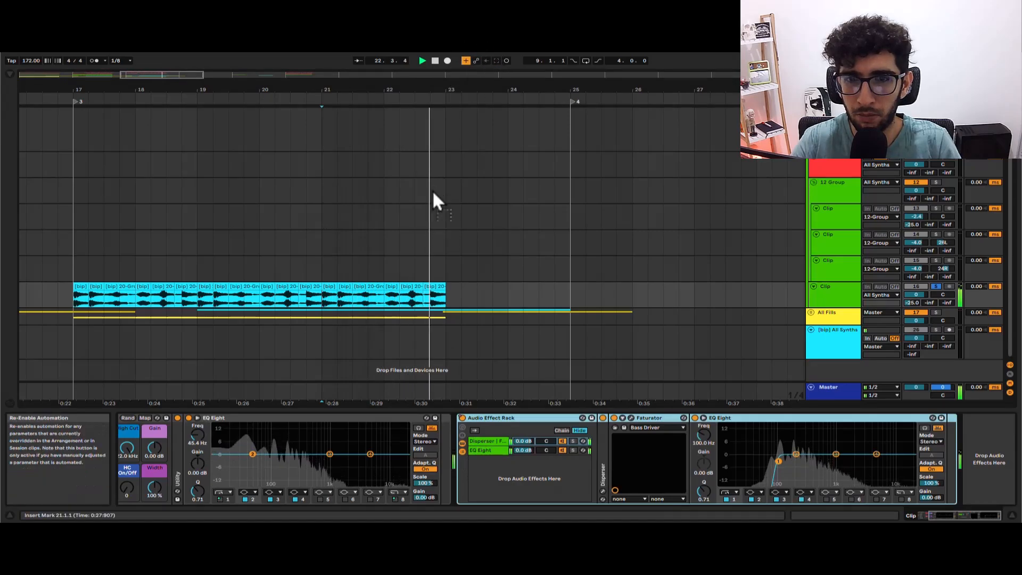
{"action": "key", "text": "space"}
{"action": "key", "text": "a"}
{"action": "key", "text": "a"}
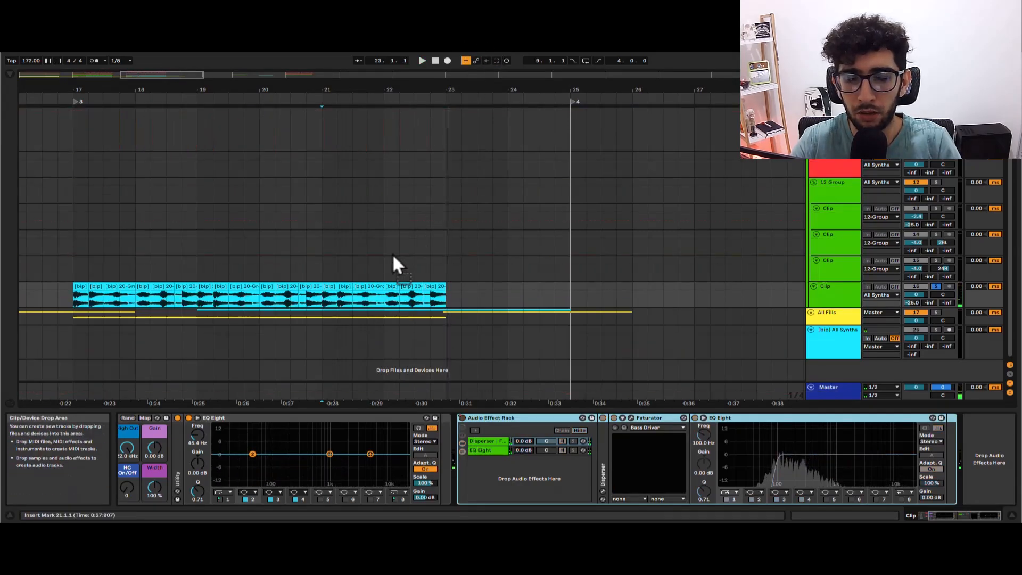
Select the first BW Basses S1 clip at bar 9 and examine the effect chain of the first Clip track in 12 Group
{"action": "scroll", "coordinate": [392, 253], "scroll_direction": "down", "scroll_amount": 5}
{"action": "key", "text": "a"}
{"action": "scroll", "coordinate": [392, 254], "scroll_direction": "up", "scroll_amount": 1}
{"action": "key", "text": "a"}
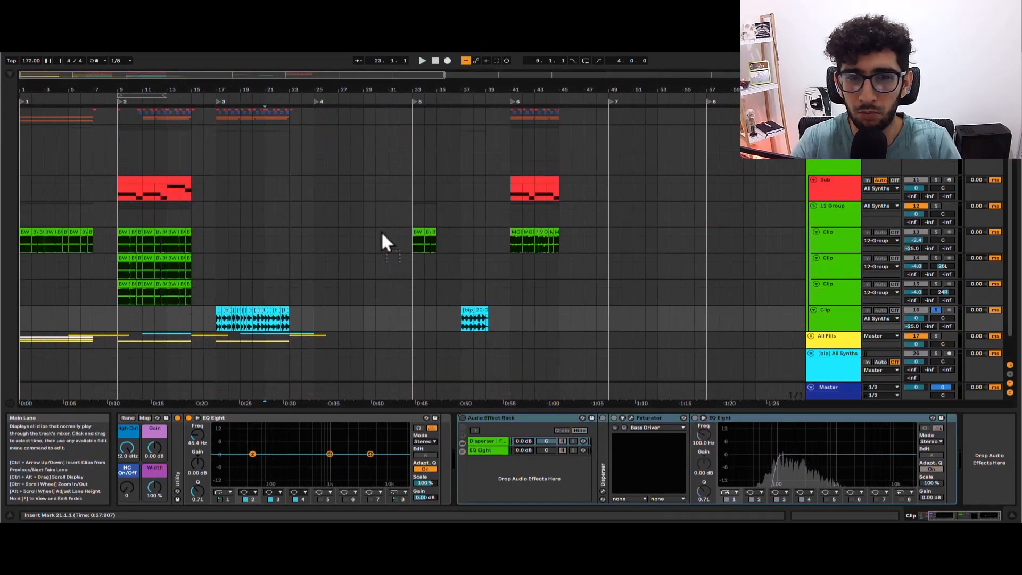
{"action": "scroll", "coordinate": [381, 231], "scroll_direction": "up", "scroll_amount": 5}
{"action": "scroll", "coordinate": [382, 231], "scroll_direction": "down", "scroll_amount": 5}
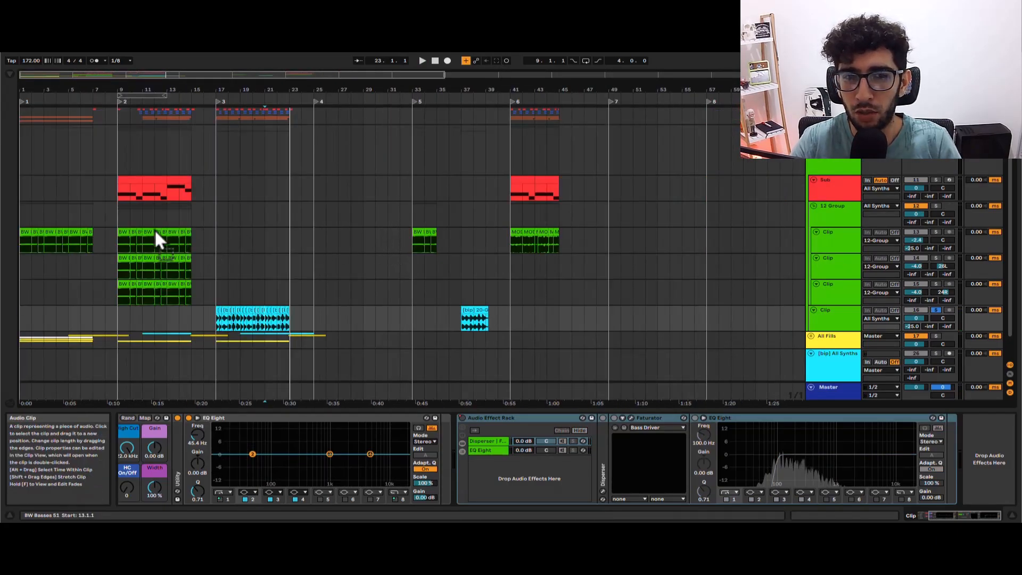
{"action": "left_click", "coordinate": [125, 230]}
{"action": "scroll", "coordinate": [124, 230], "scroll_direction": "up", "scroll_amount": 5}
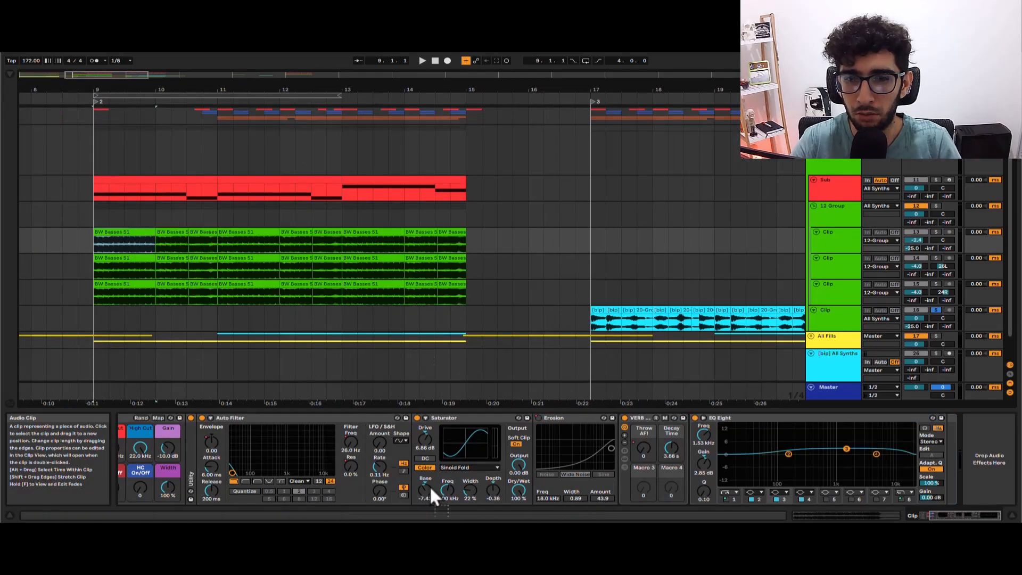
{"action": "key", "text": "a"}
{"action": "key", "text": "a"}
{"action": "scroll", "coordinate": [359, 258], "scroll_direction": "down", "scroll_amount": 5}
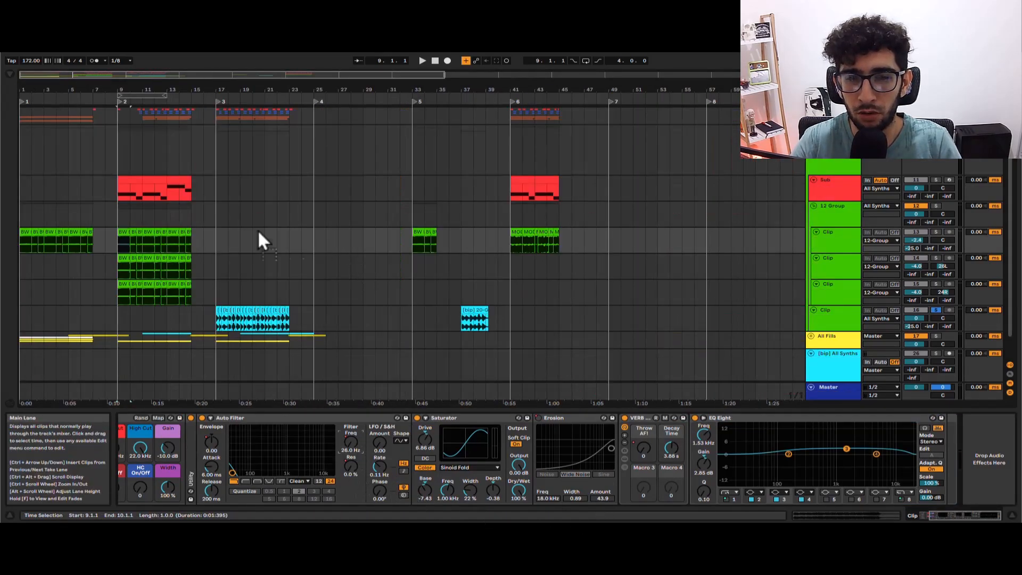
Inspect the waveform of the first BW Basses S1 clip at bar 9 up close
{"action": "scroll", "coordinate": [205, 231], "scroll_direction": "up", "scroll_amount": 3}
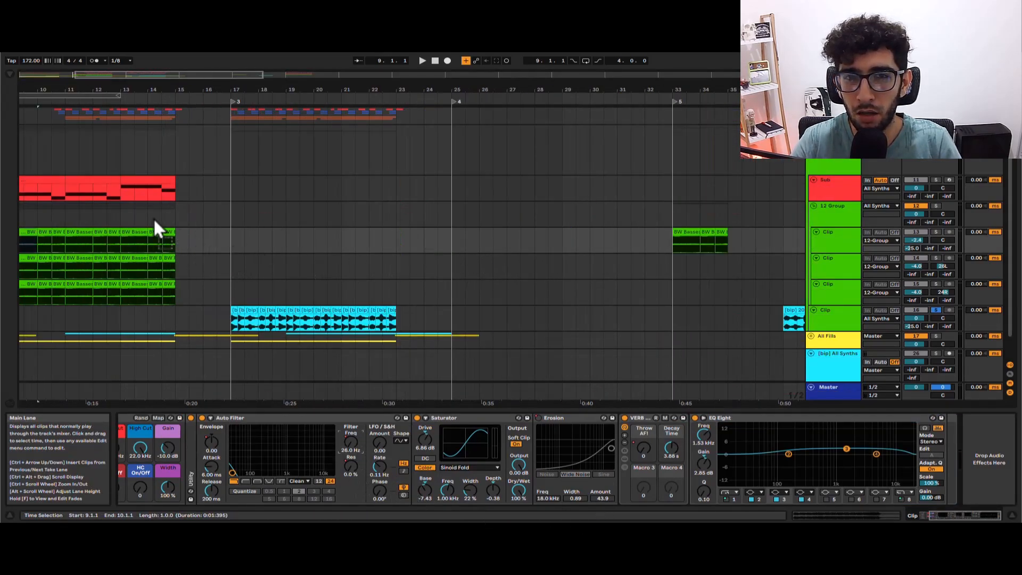
{"action": "scroll", "coordinate": [348, 261], "scroll_direction": "left", "scroll_amount": 8}
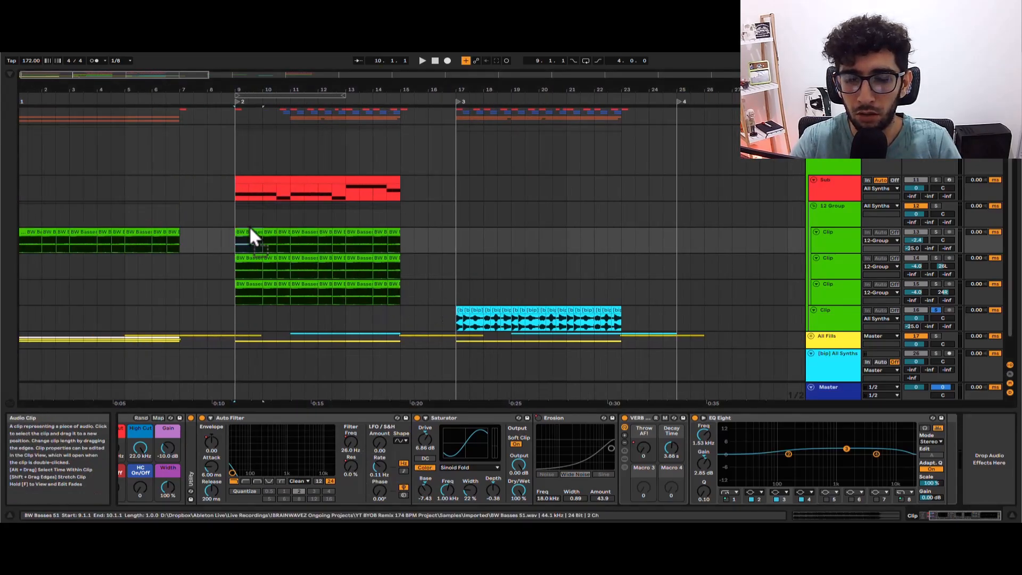
{"action": "left_click", "coordinate": [250, 230]}
{"action": "scroll", "coordinate": [240, 236], "scroll_direction": "up", "scroll_amount": 5}
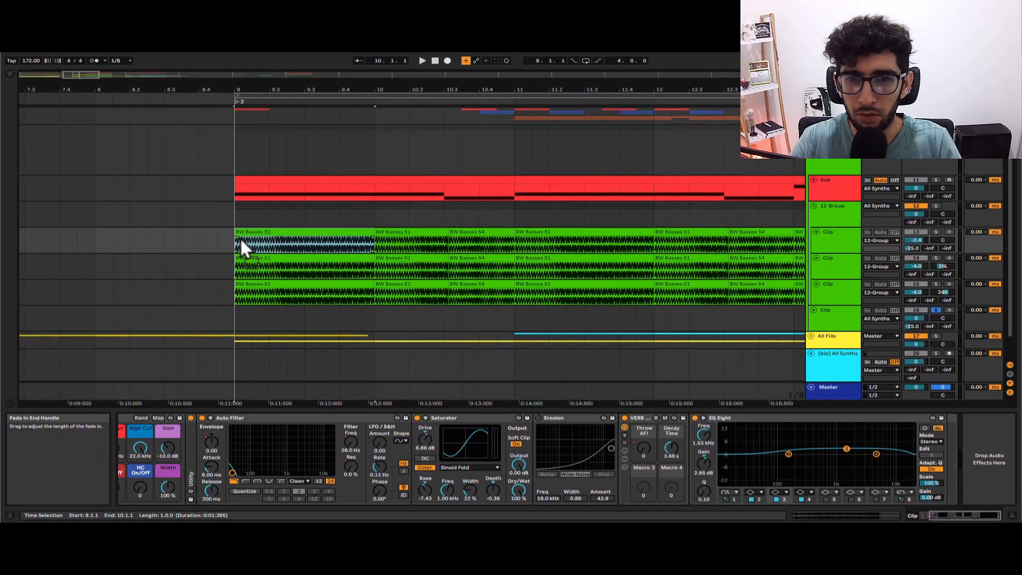
{"action": "scroll", "coordinate": [241, 237], "scroll_direction": "down", "scroll_amount": 8}
Locate the MODE_bass_DeepestWubs_D clips at bar 41 and increase the height of the first Clip track in 12 Group
{"action": "scroll", "coordinate": [561, 263], "scroll_direction": "up", "scroll_amount": 5}
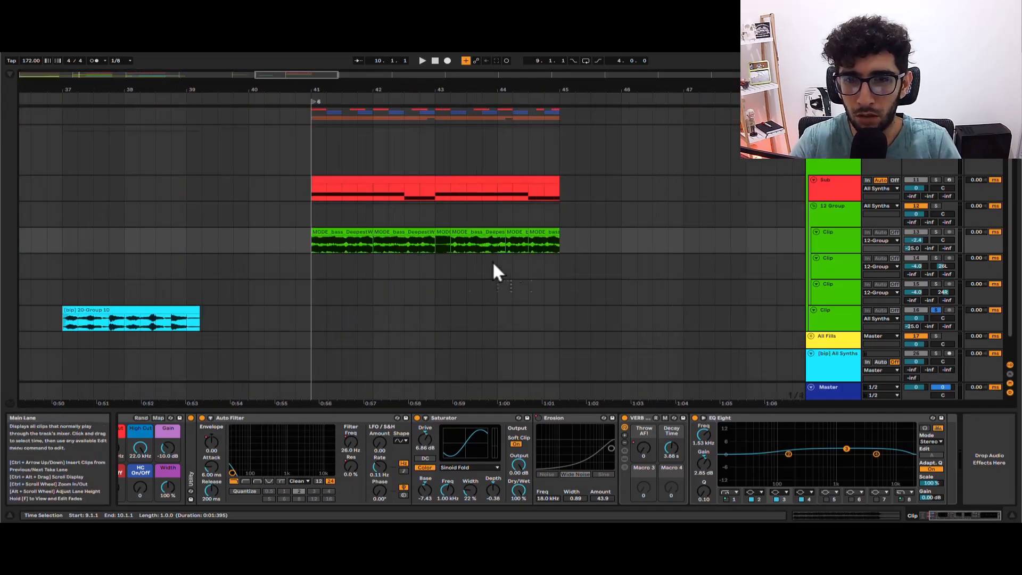
{"action": "scroll", "coordinate": [410, 260], "scroll_direction": "up", "scroll_amount": 3}
{"action": "scroll", "coordinate": [411, 260], "scroll_direction": "down", "scroll_amount": 2}
{"action": "left_click", "coordinate": [372, 233]}
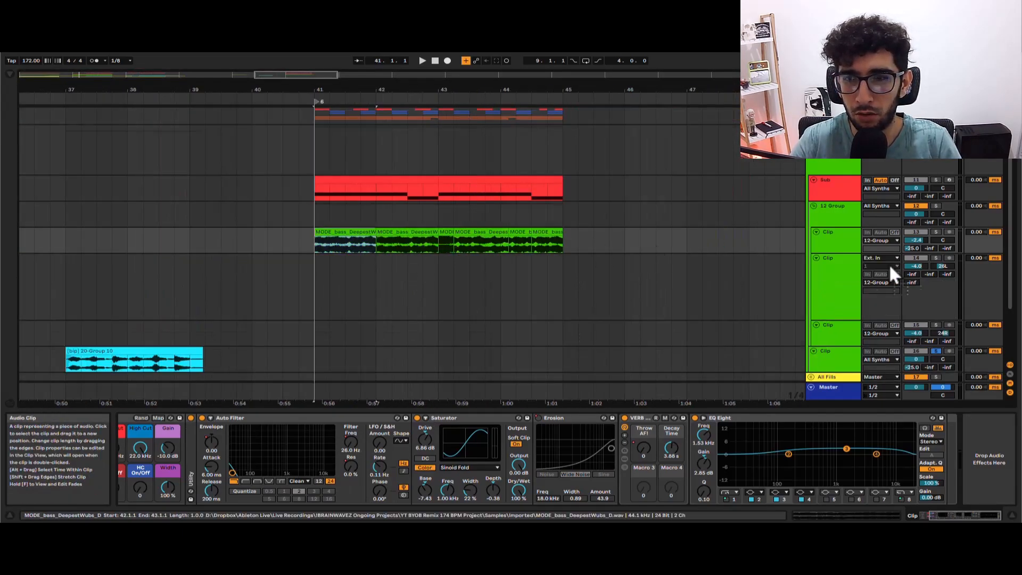
{"action": "left_click", "coordinate": [850, 244]}
{"action": "left_click_drag", "start_coordinate": [844, 254], "coordinate": [844, 309]}
Select the first MODE_bass_DeepestWubs_D clip at bar 41 and inspect its waveform up close
{"action": "left_click", "coordinate": [346, 232]}
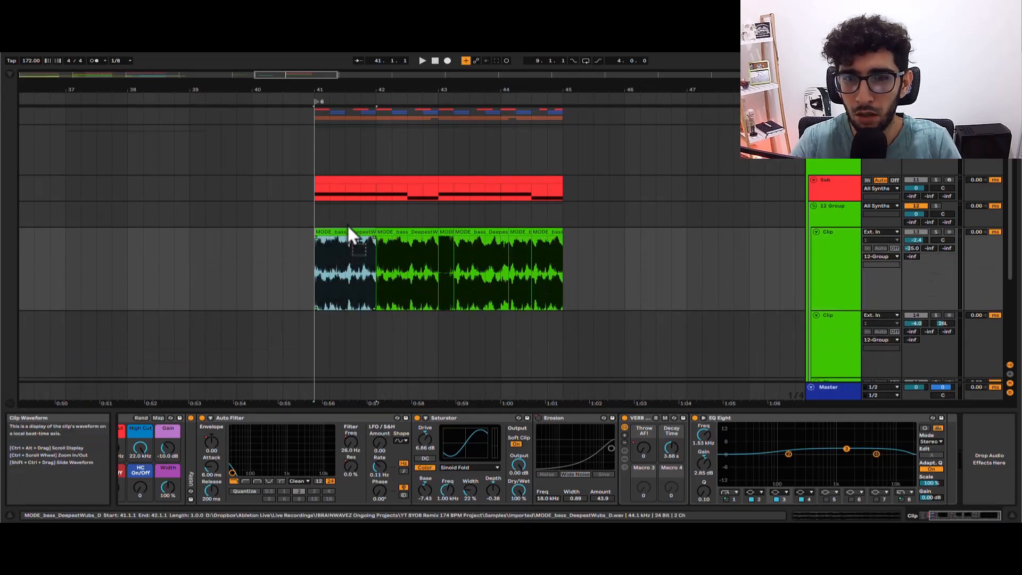
{"action": "scroll", "coordinate": [354, 230], "scroll_direction": "up", "scroll_amount": 5}
{"action": "scroll", "coordinate": [353, 230], "scroll_direction": "down", "scroll_amount": 3}
{"action": "scroll", "coordinate": [358, 237], "scroll_direction": "up", "scroll_amount": 1}
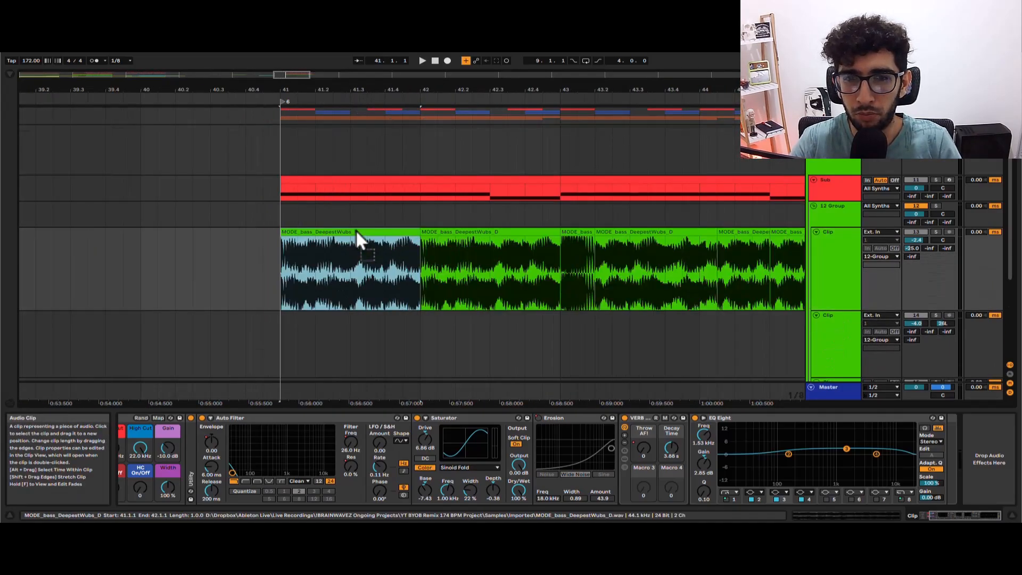
{"action": "scroll", "coordinate": [324, 237], "scroll_direction": "up", "scroll_amount": 3}
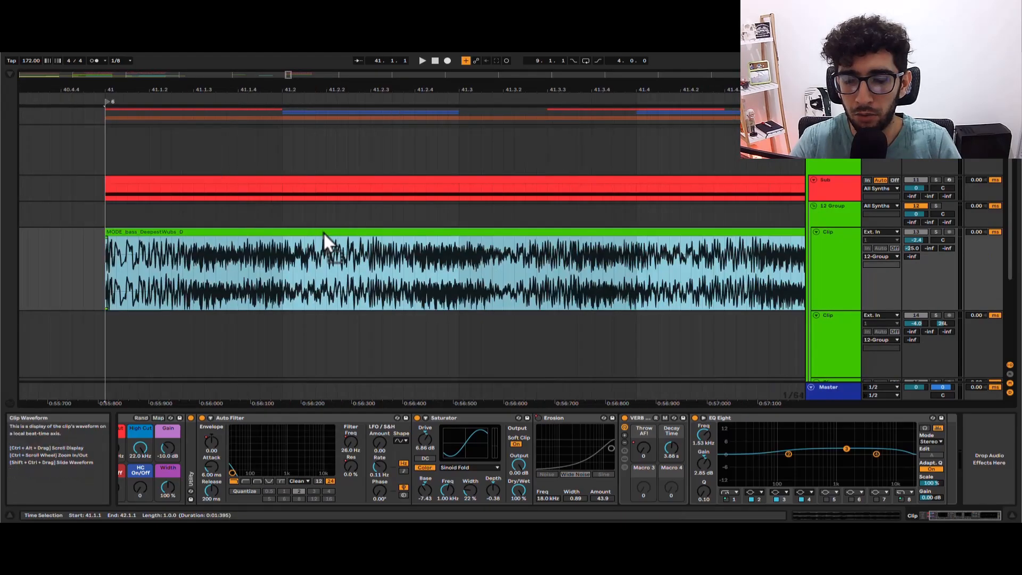
{"action": "scroll", "coordinate": [322, 237], "scroll_direction": "down", "scroll_amount": 5}
Show the first Clip track's Auto Filter frequency automation, examine it around bar 41 and hide the automation again
{"action": "left_click", "coordinate": [846, 278]}
{"action": "key", "text": "a"}
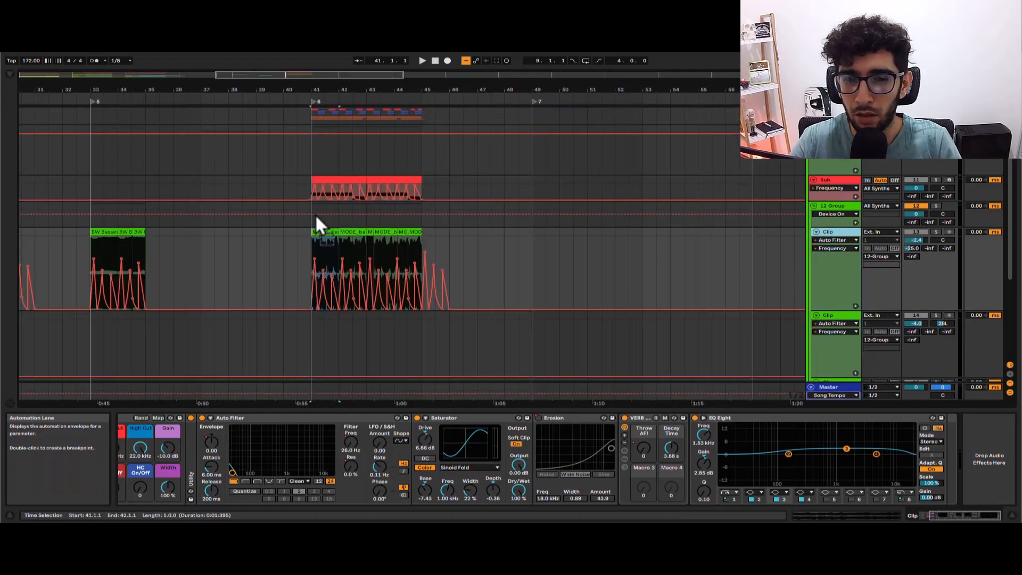
{"action": "scroll", "coordinate": [307, 246], "scroll_direction": "up", "scroll_amount": 3}
{"action": "scroll", "coordinate": [310, 249], "scroll_direction": "down", "scroll_amount": 3}
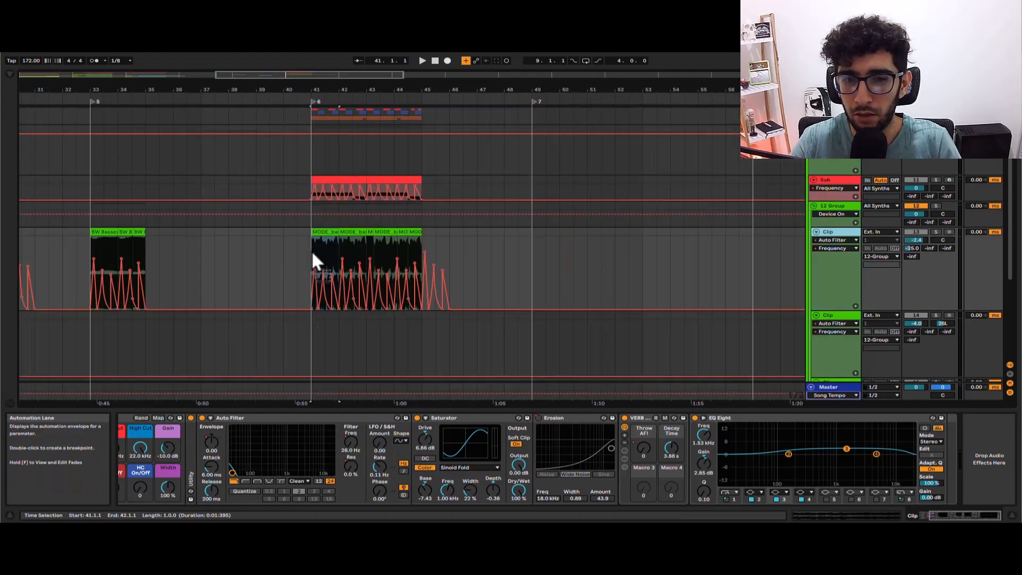
{"action": "key", "text": "a"}
Solo the first Clip track in 12 Group and play it from bar 41 to bar 45
{"action": "scroll", "coordinate": [261, 240], "scroll_direction": "right", "scroll_amount": 2}
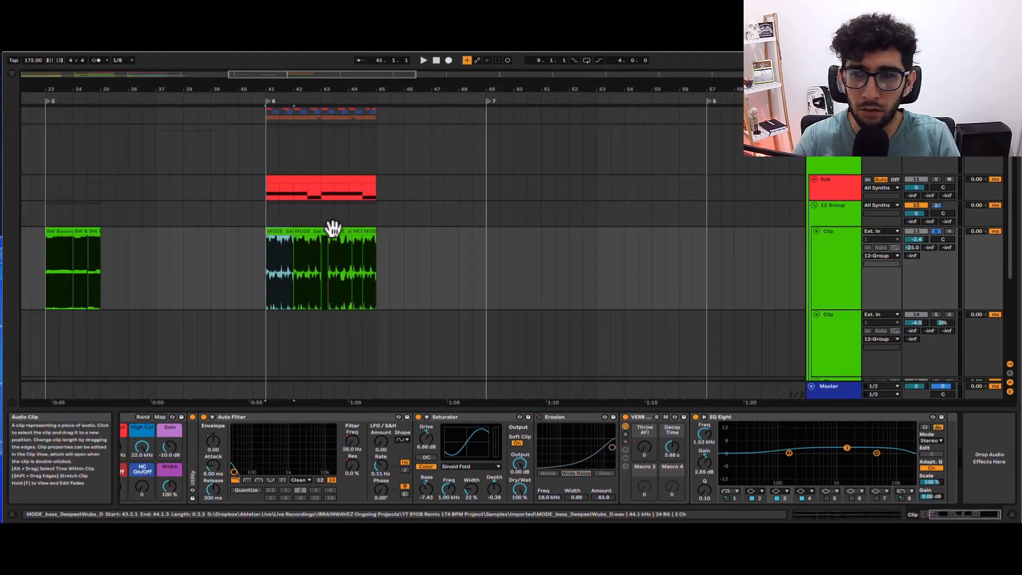
{"action": "key", "text": "space"}
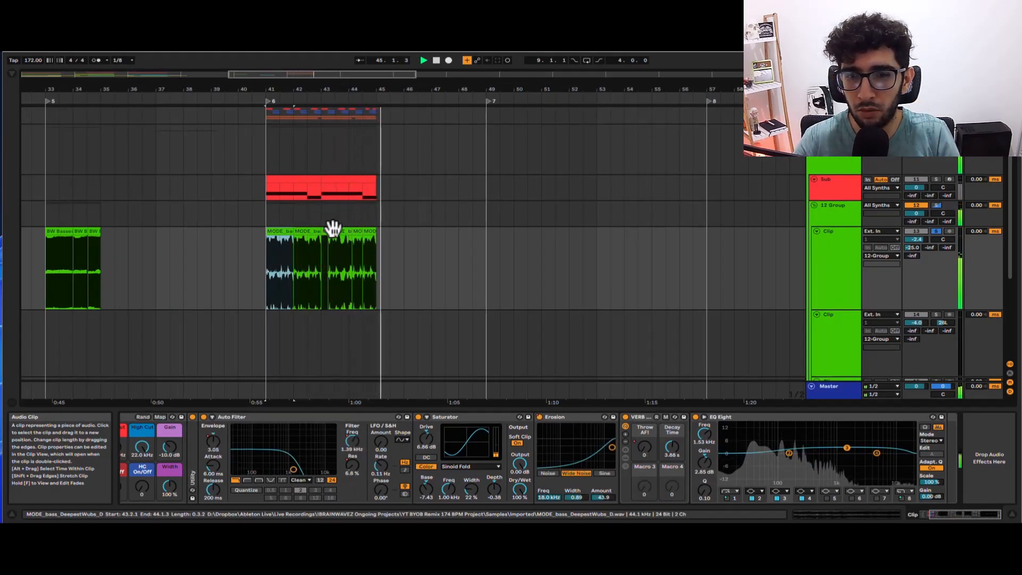
{"action": "key", "text": "space"}
Examine the Saturator on the first Clip track and inspect the bass clips from bar 41 to bar 45
{"action": "left_click", "coordinate": [284, 239]}
{"action": "key", "text": "plus"}
{"action": "key", "text": "plus"}
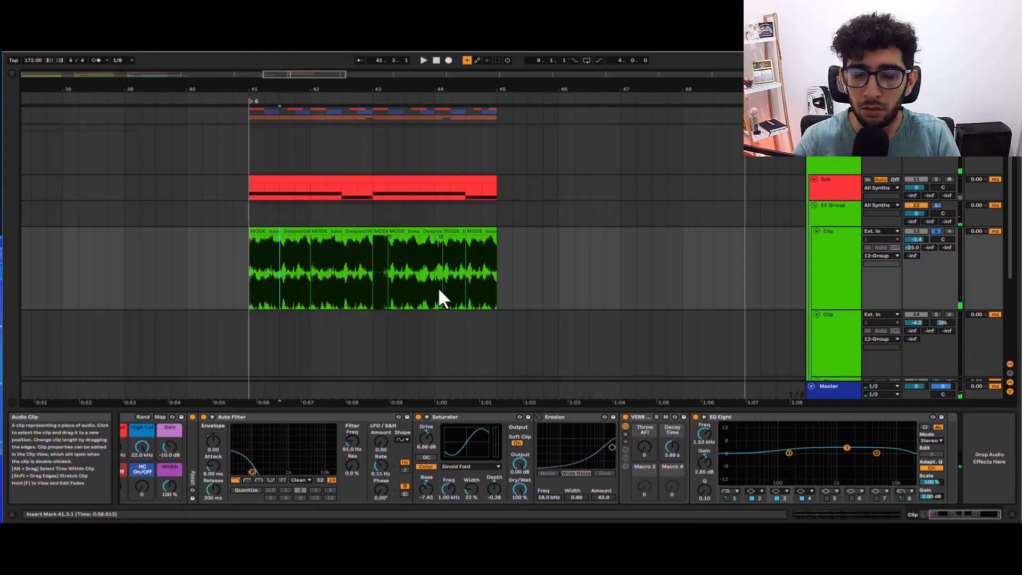
{"action": "left_click", "coordinate": [441, 436]}
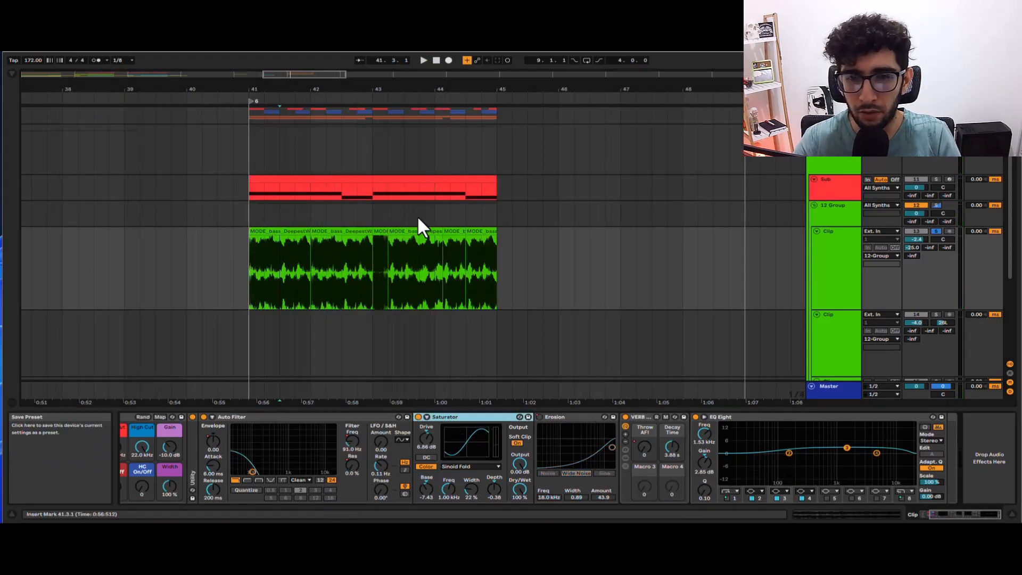
{"action": "scroll", "coordinate": [341, 222], "scroll_direction": "up", "scroll_amount": 3}
{"action": "scroll", "coordinate": [344, 225], "scroll_direction": "down", "scroll_amount": 3}
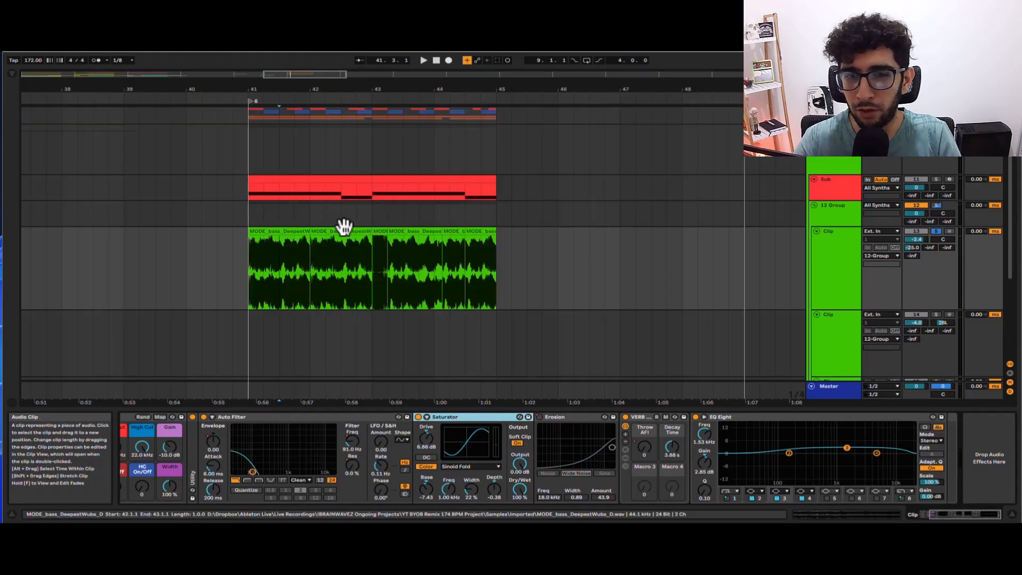
{"action": "left_click", "coordinate": [343, 228]}
{"action": "left_click", "coordinate": [299, 228]}
{"action": "scroll", "coordinate": [276, 224], "scroll_direction": "up", "scroll_amount": 2}
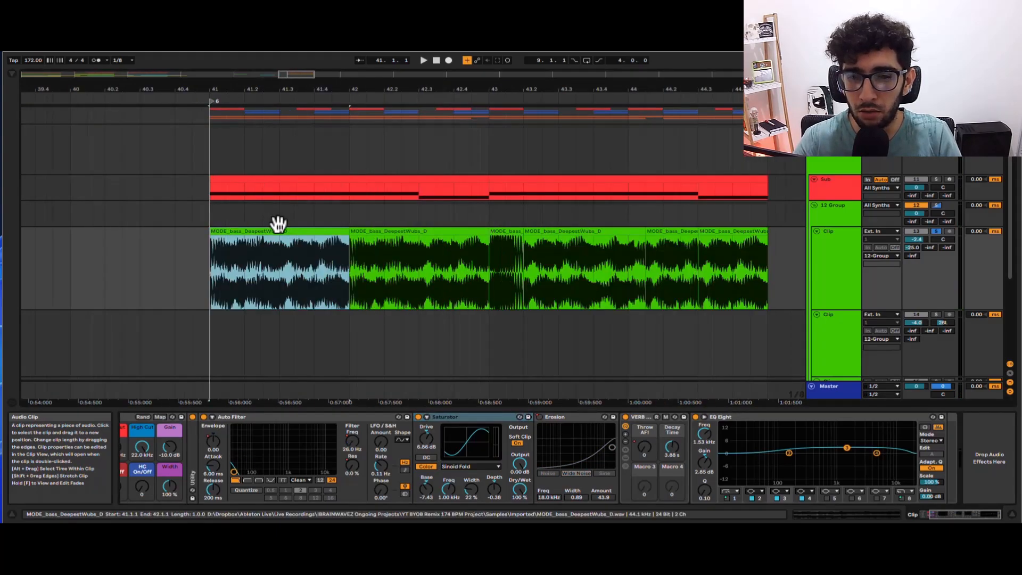
{"action": "scroll", "coordinate": [277, 223], "scroll_direction": "down", "scroll_amount": 4}
{"action": "scroll", "coordinate": [276, 223], "scroll_direction": "up", "scroll_amount": 2}
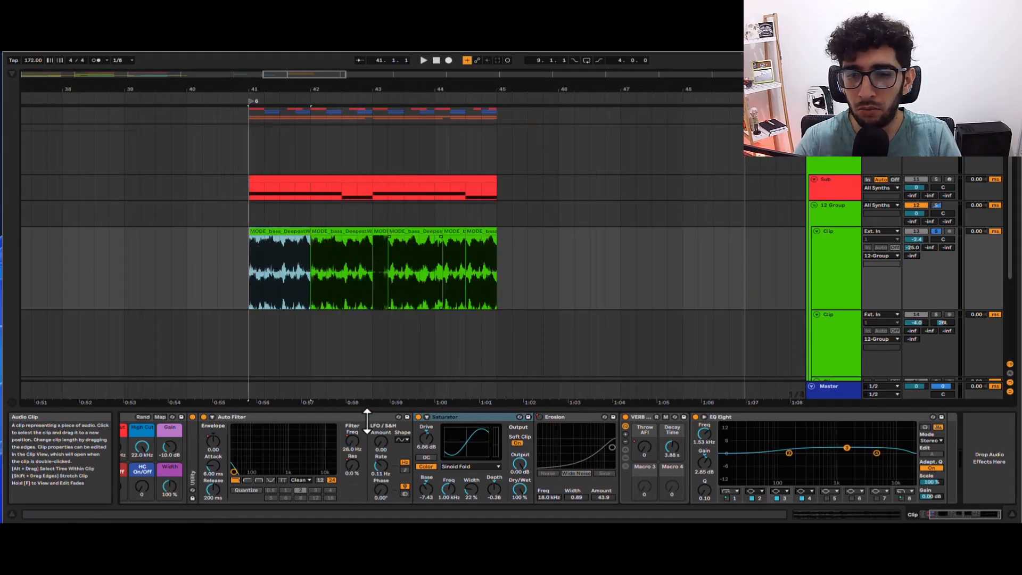
Turn off the first Clip track's Auto Filter and Saturator and play the unprocessed bass from bar 41
{"action": "left_click", "coordinate": [204, 417]}
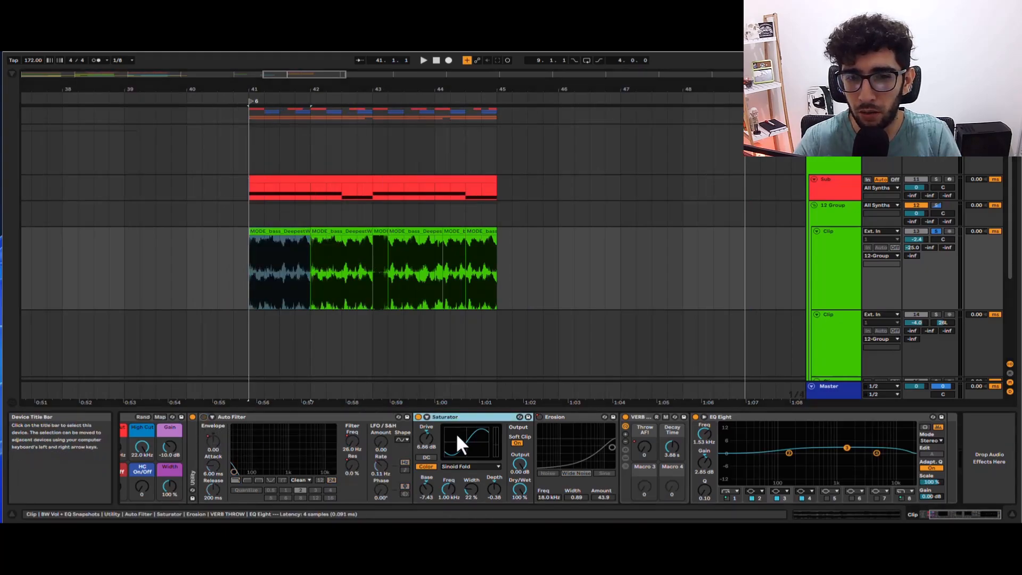
{"action": "left_click", "coordinate": [418, 417]}
{"action": "left_click", "coordinate": [268, 223]}
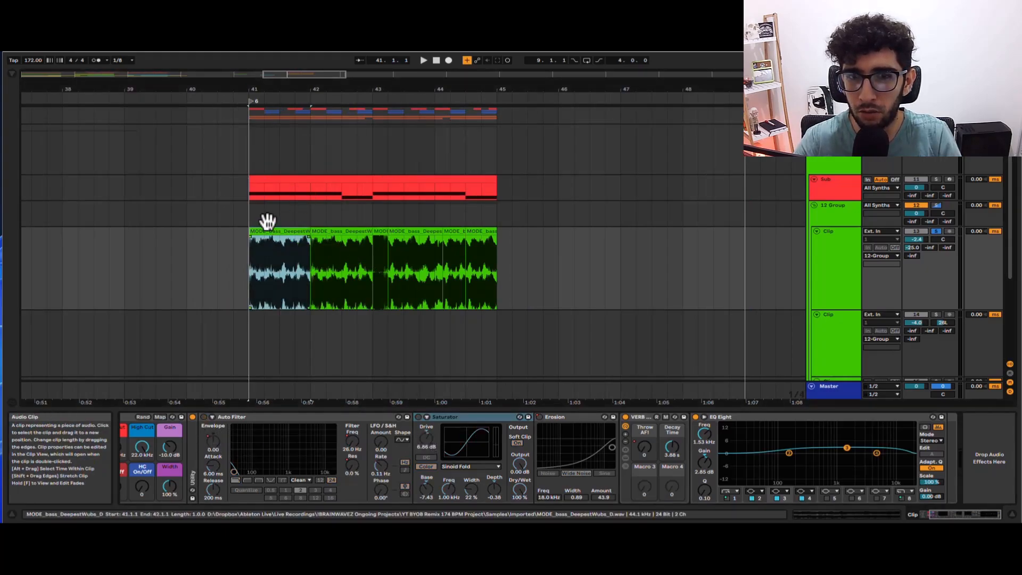
{"action": "key", "text": "space"}
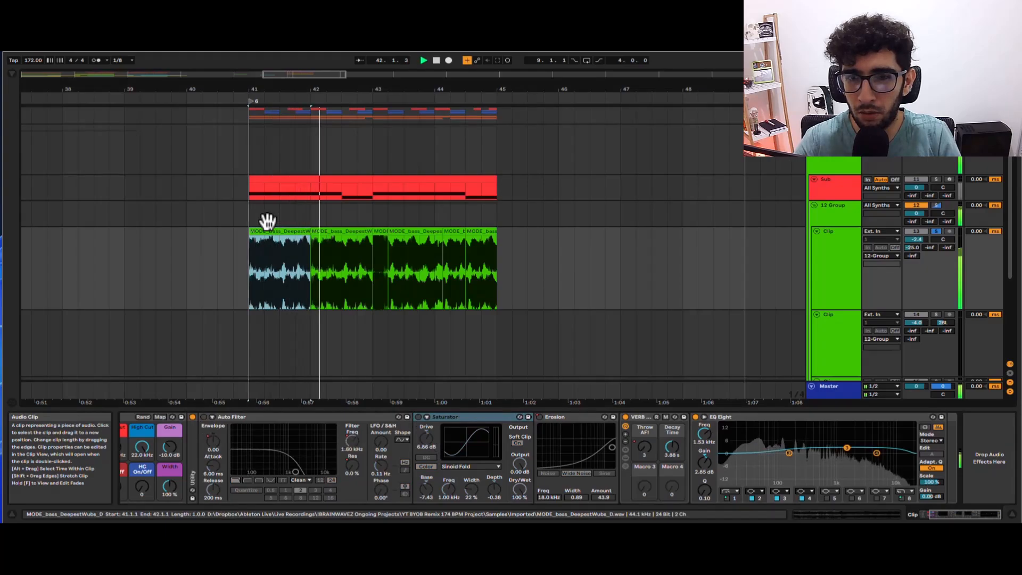
{"action": "key", "text": "space"}
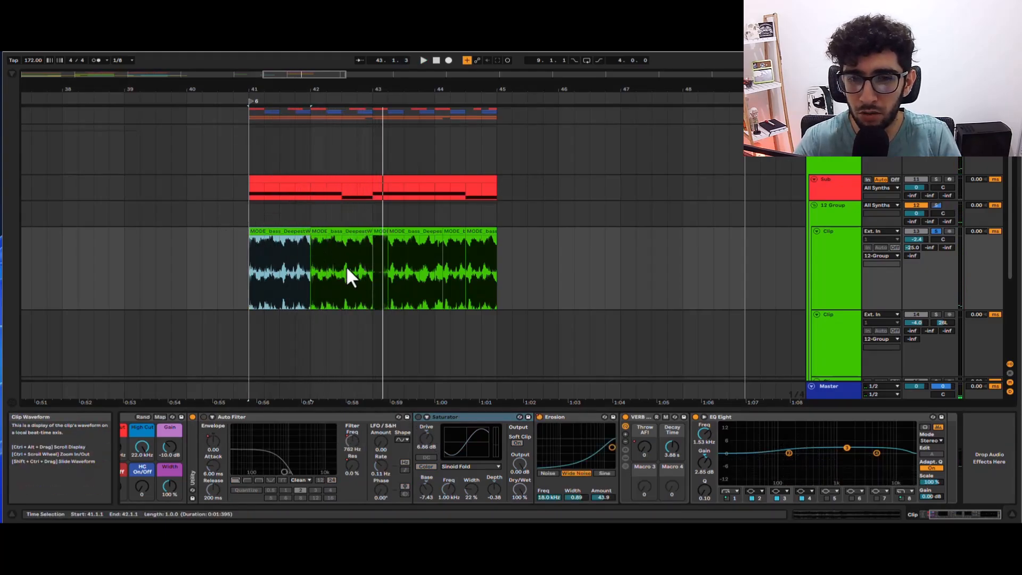
Select the short clip at bar 43 and turn the Auto Filter back on
{"action": "left_click", "coordinate": [364, 229]}
{"action": "left_click", "coordinate": [375, 230]}
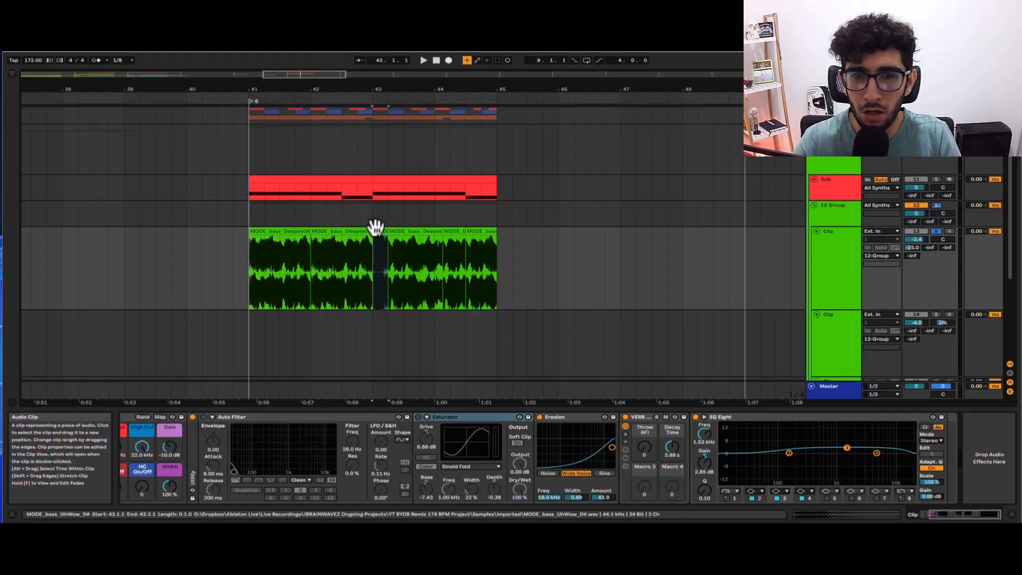
{"action": "left_click", "coordinate": [203, 431]}
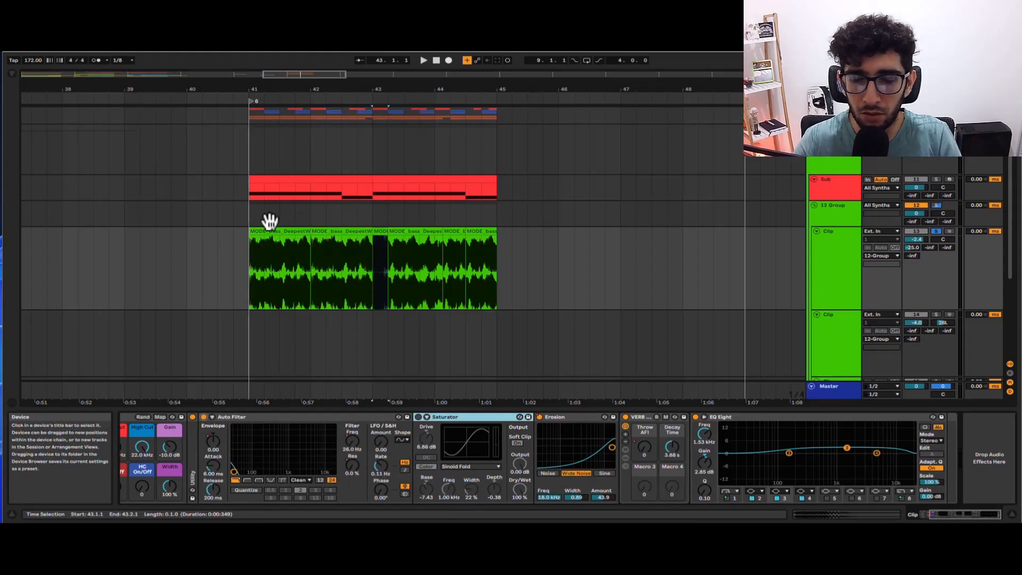
Turn the Saturator back on and play the processed bass from bar 41
{"action": "left_click", "coordinate": [298, 228]}
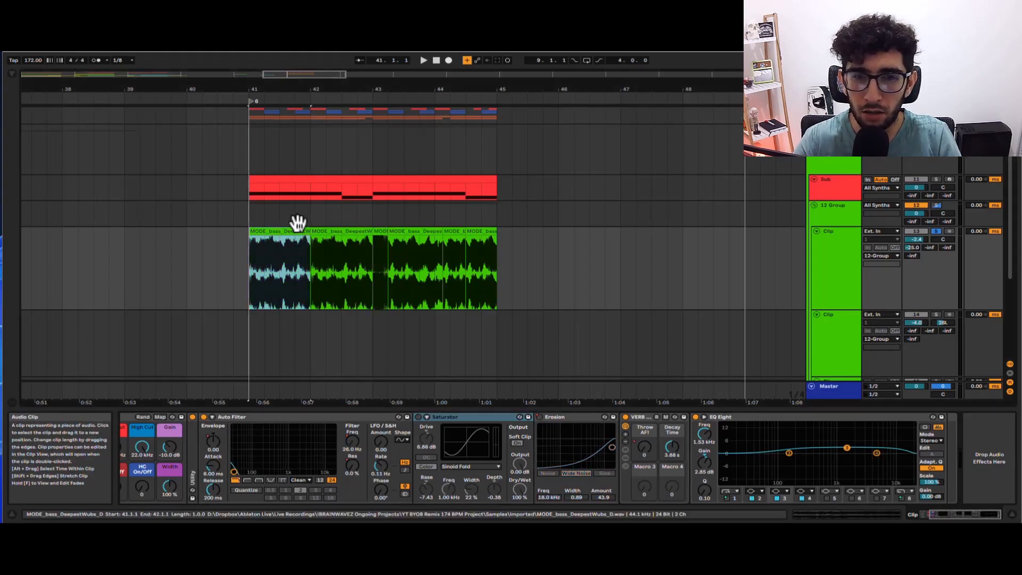
{"action": "left_click", "coordinate": [421, 430]}
{"action": "key", "text": "space"}
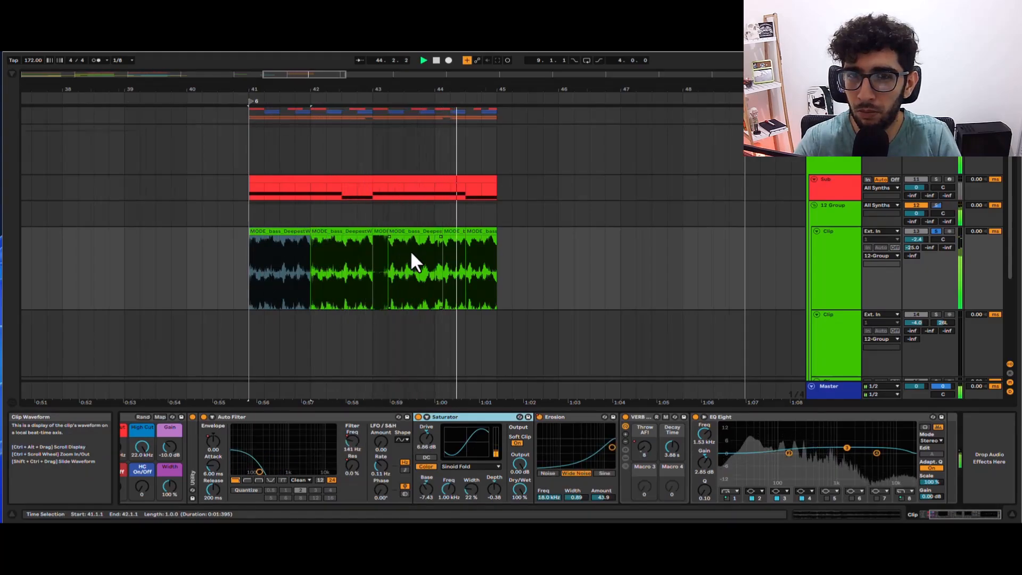
Collapse the three Clip tracks in 12 Group and place the insert marker at bar 17 in the All Drums track
{"action": "scroll", "coordinate": [411, 250], "scroll_direction": "down", "scroll_amount": 5, "text": "ctrl"}
{"action": "scroll", "coordinate": [410, 250], "scroll_direction": "up", "scroll_amount": 3, "text": "ctrl"}
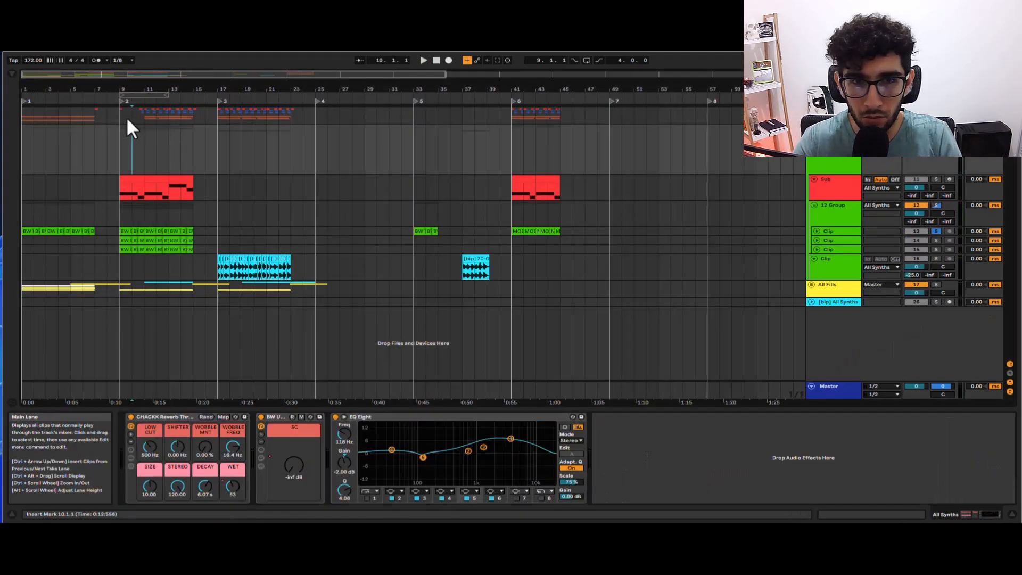
{"action": "left_click", "coordinate": [215, 104]}
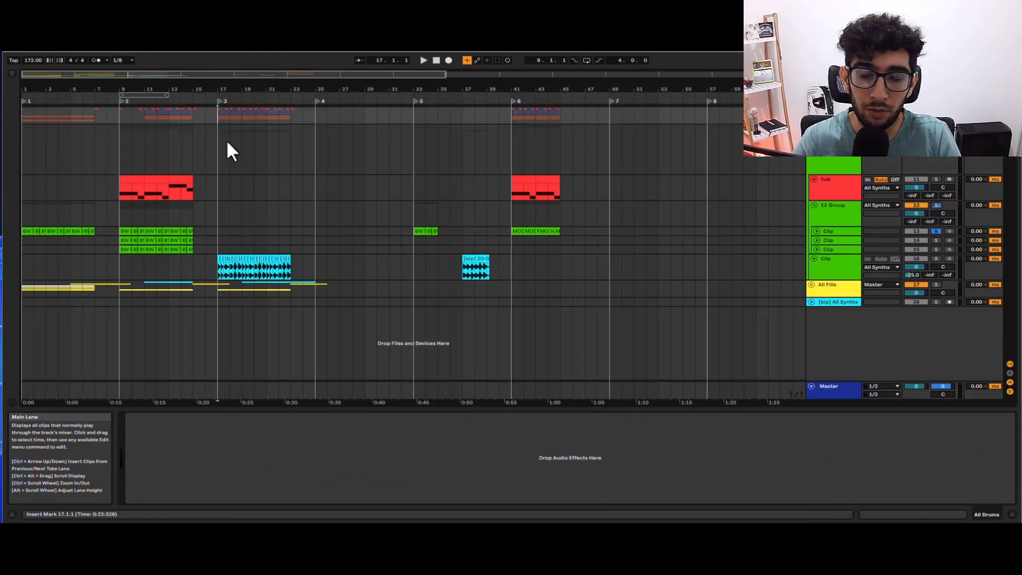
{"action": "key", "text": "plus"}
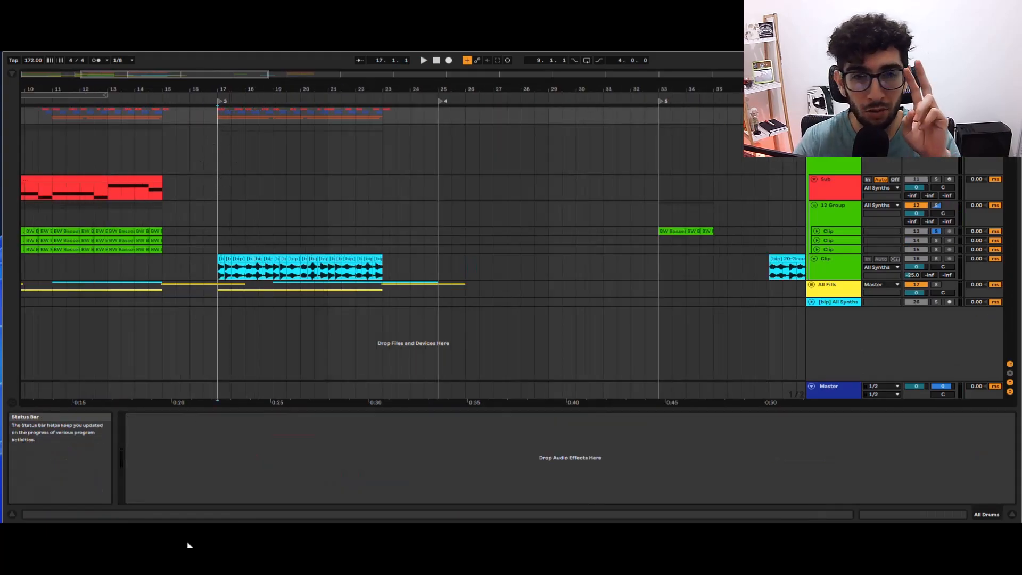